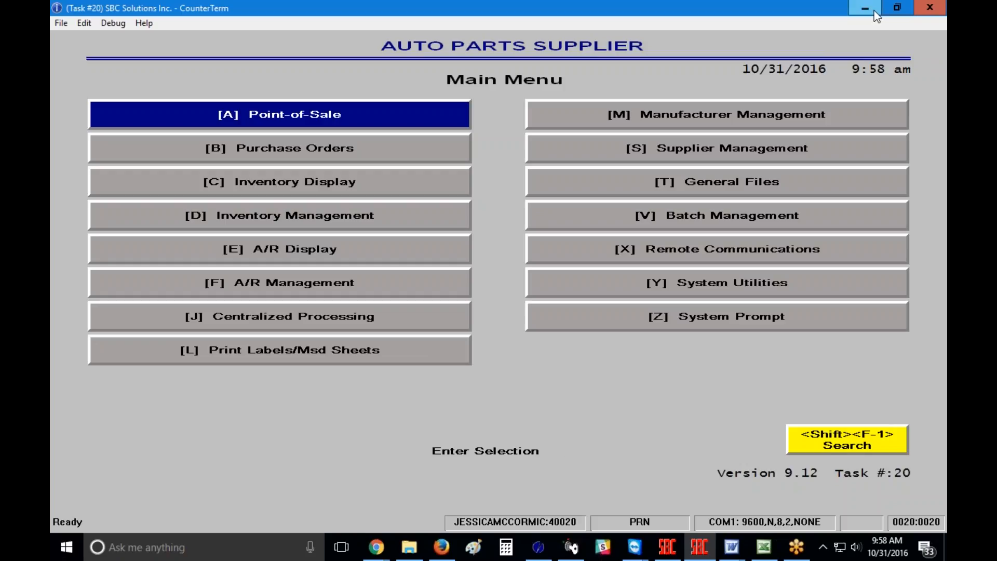
Step: Minimize CounterTerm, open the desktop's Price Files folder maximized, and open the Delco workbook
{"action": "left_click", "coordinate": [864, 10]}
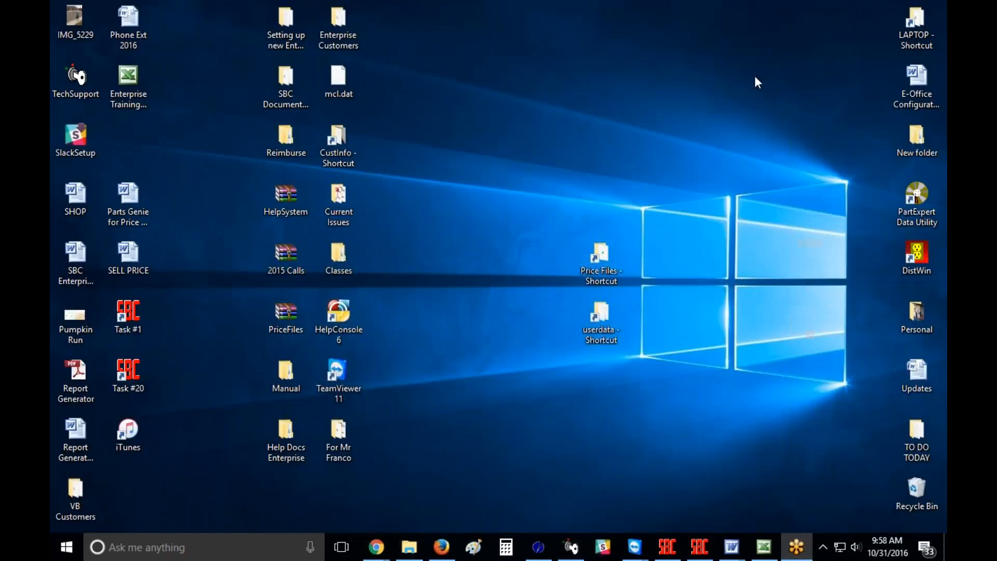
{"action": "double_click", "coordinate": [600, 260]}
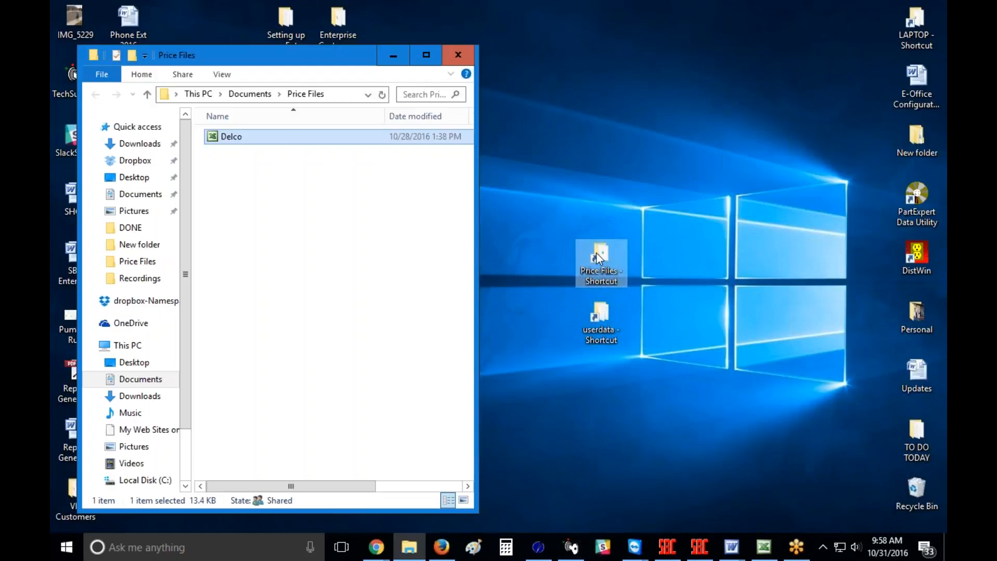
{"action": "left_click", "coordinate": [426, 55]}
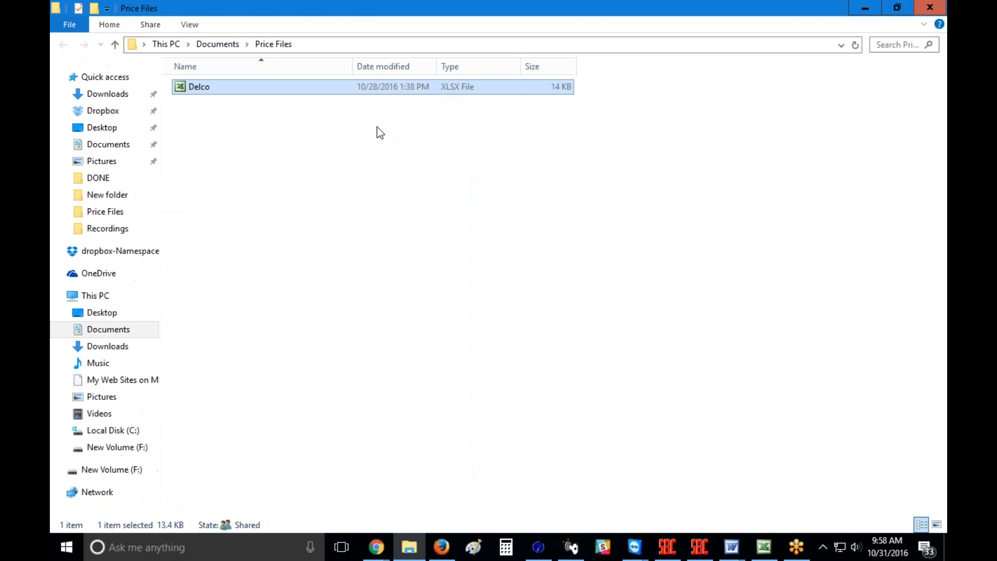
{"action": "double_click", "coordinate": [217, 87]}
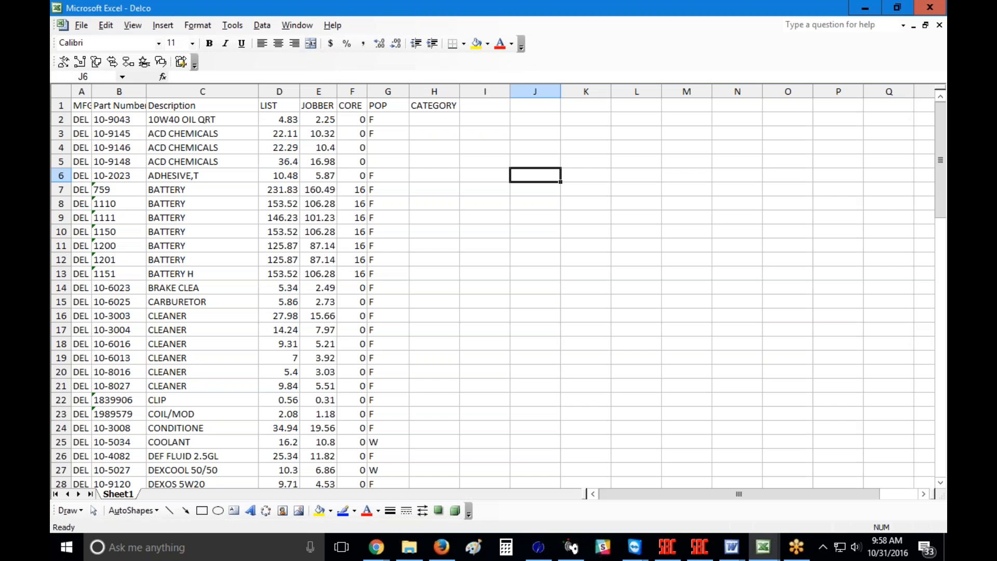
Step: Select the whole Delco sheet and AutoFit every column to its contents
{"action": "left_click", "coordinate": [57, 89]}
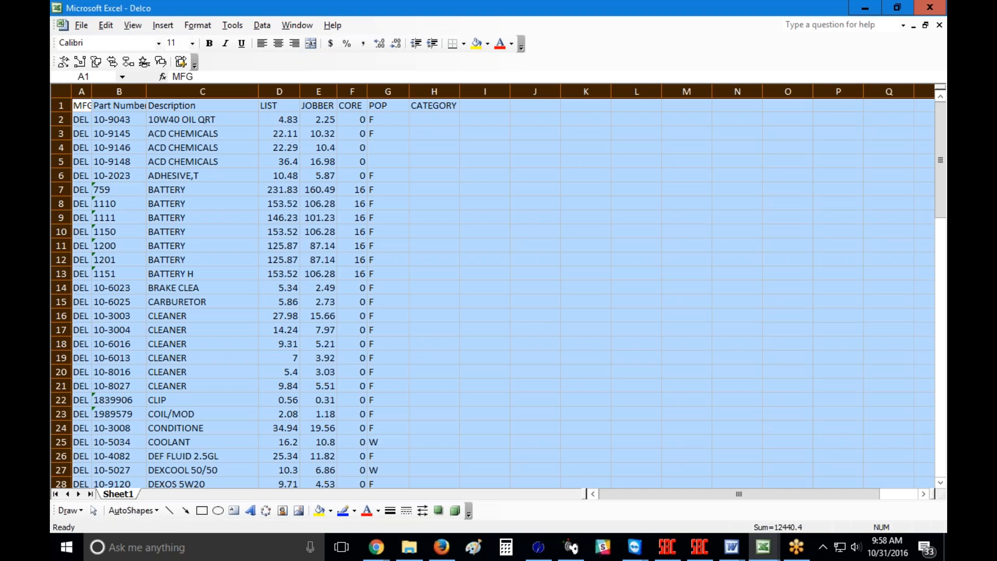
{"action": "double_click", "coordinate": [92, 91]}
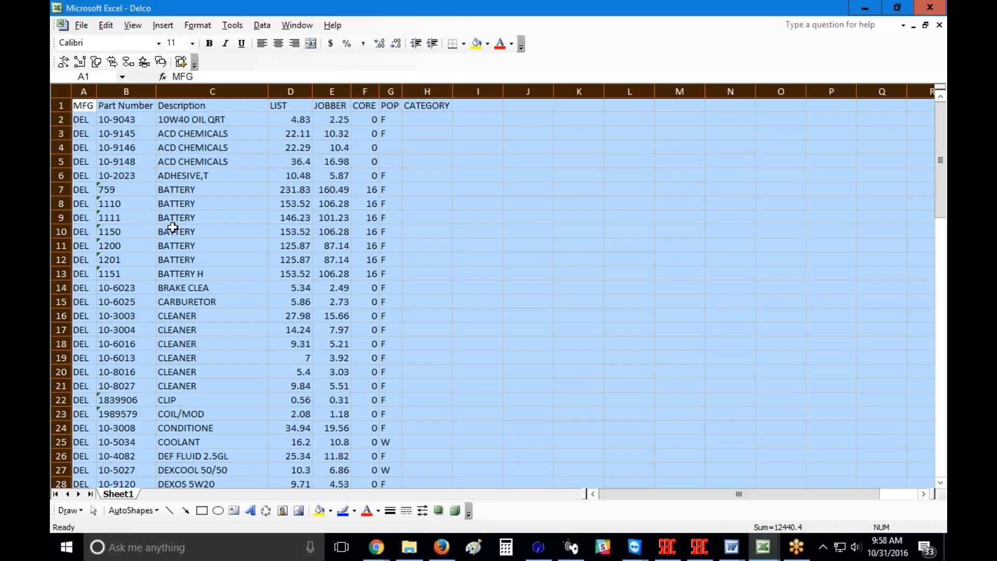
{"action": "left_click", "coordinate": [216, 187]}
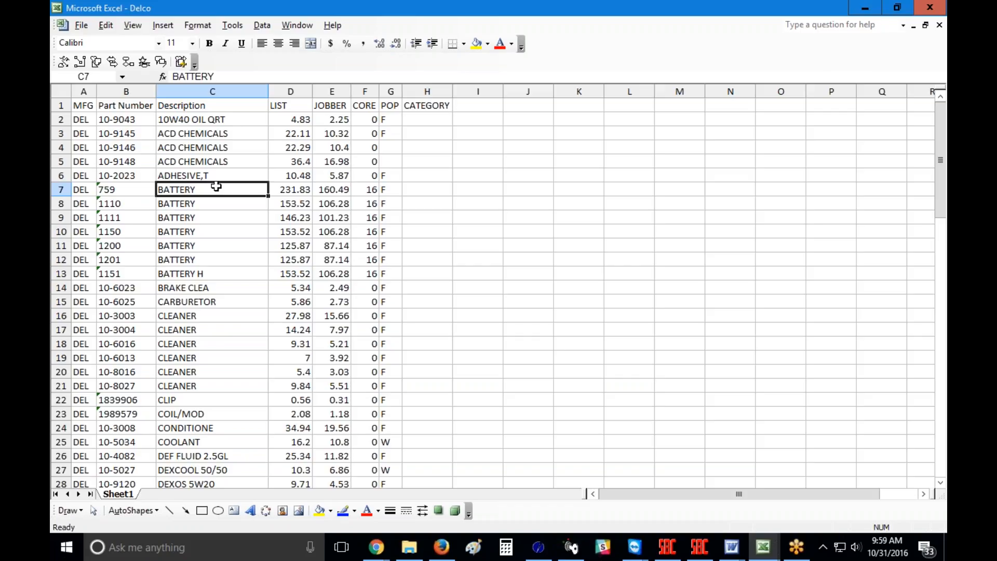
Step: Format the LIST, JOBBER and CORE columns (D:F) as Number with 2 decimal places
{"action": "left_click_drag", "start_coordinate": [290, 92], "coordinate": [378, 91]}
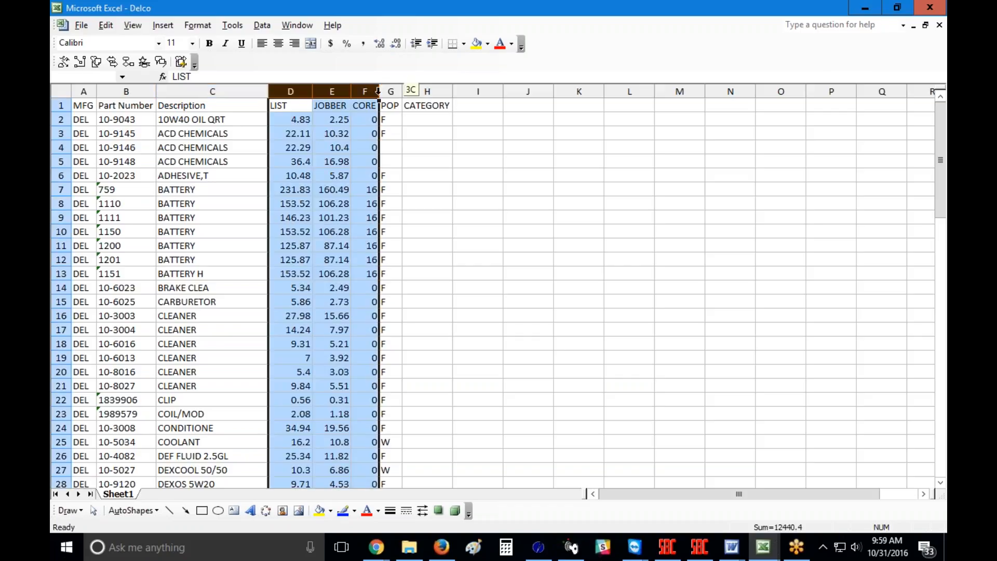
{"action": "left_click", "coordinate": [367, 189]}
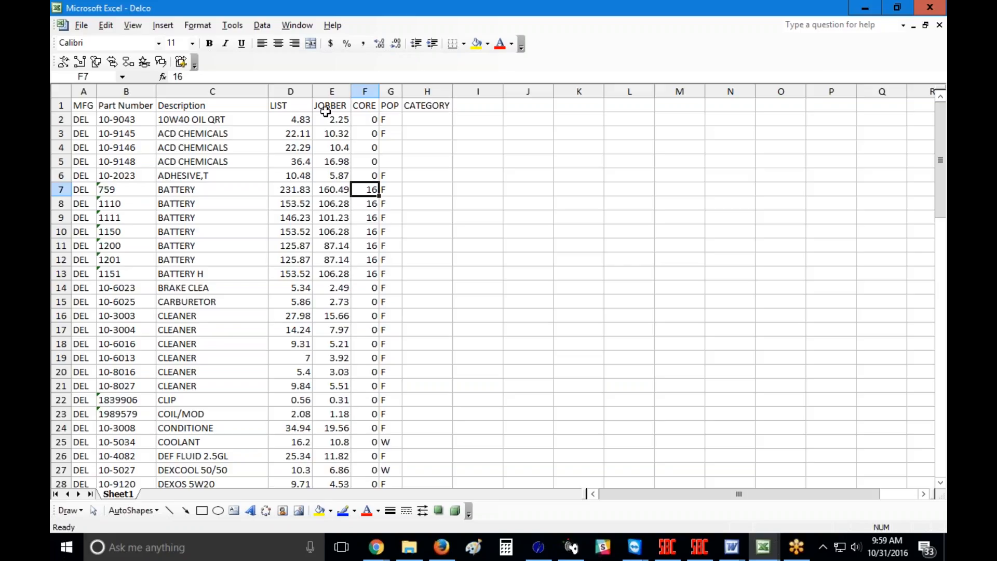
{"action": "left_click_drag", "start_coordinate": [291, 92], "coordinate": [357, 91]}
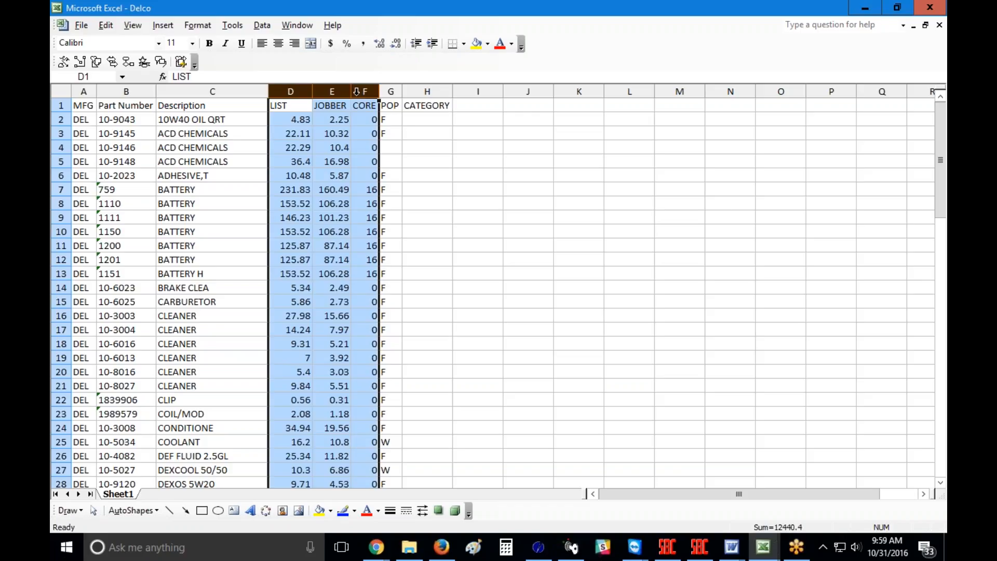
{"action": "right_click", "coordinate": [317, 205]}
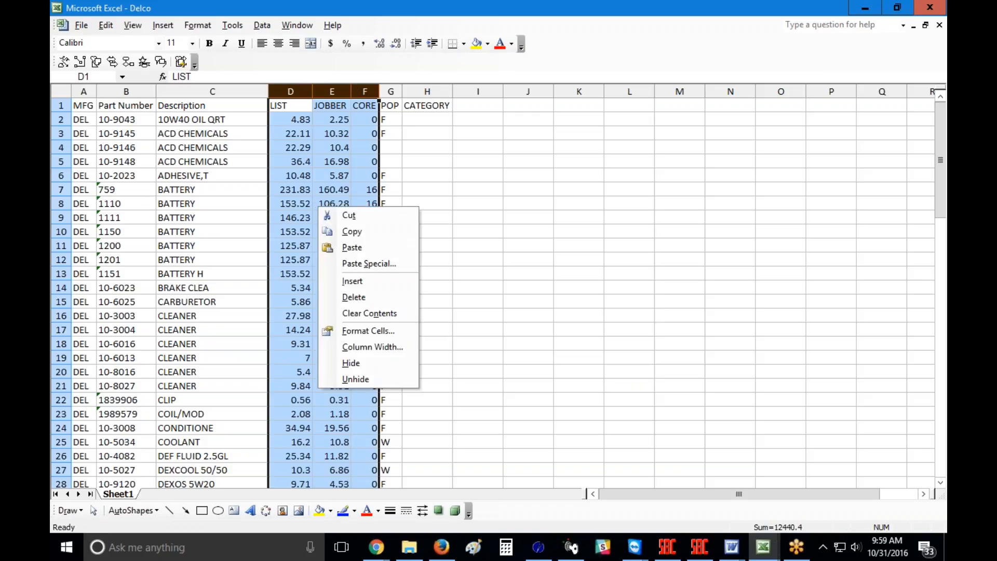
{"action": "left_click", "coordinate": [346, 332]}
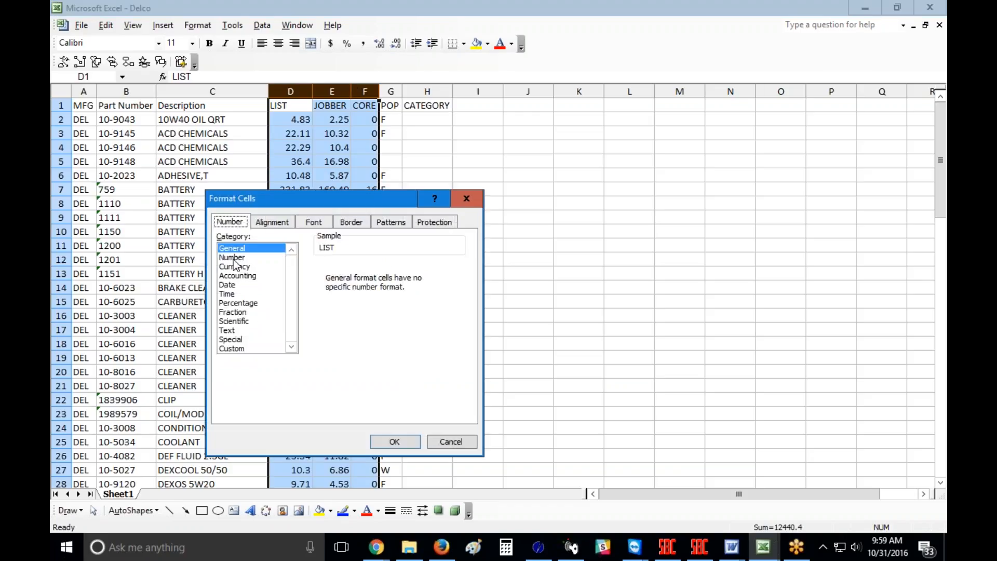
{"action": "left_click", "coordinate": [233, 258]}
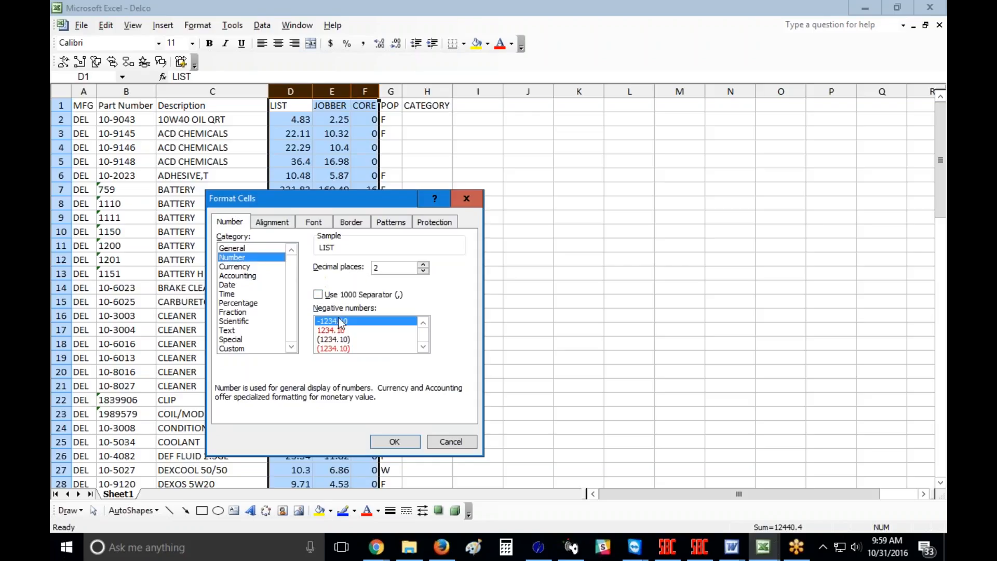
{"action": "left_click", "coordinate": [393, 440]}
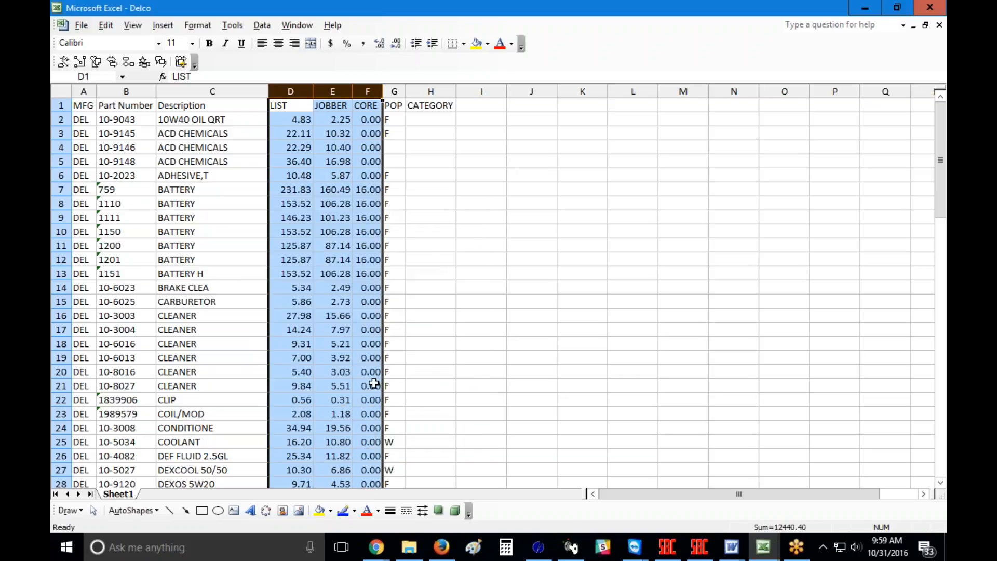
{"action": "left_click", "coordinate": [330, 161]}
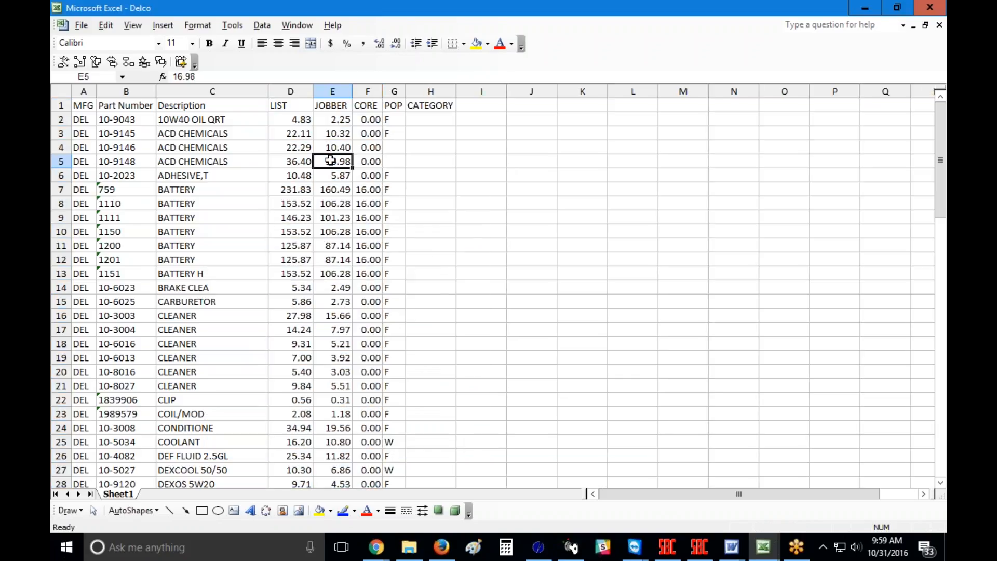
{"action": "left_click", "coordinate": [362, 193]}
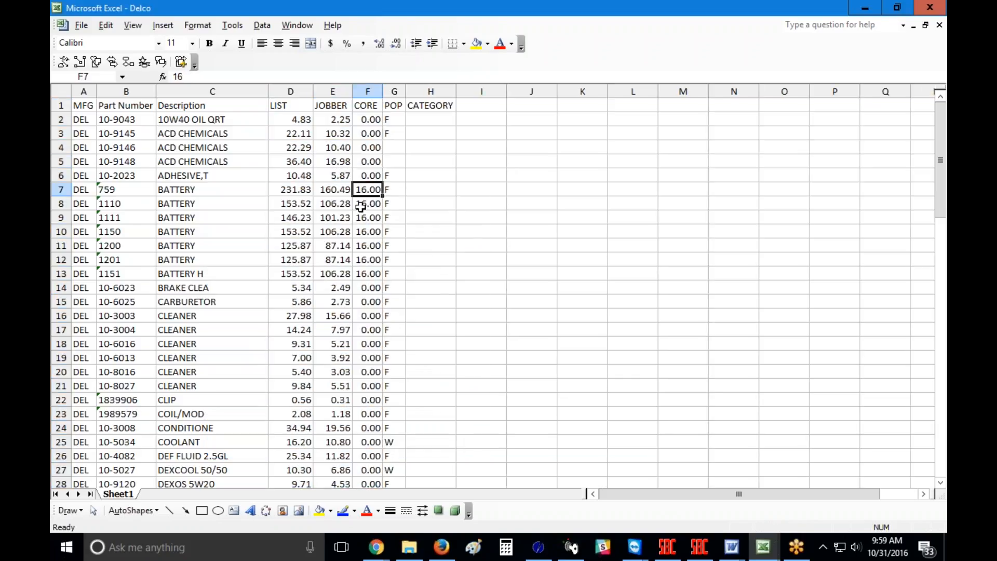
{"action": "left_click", "coordinate": [215, 172]}
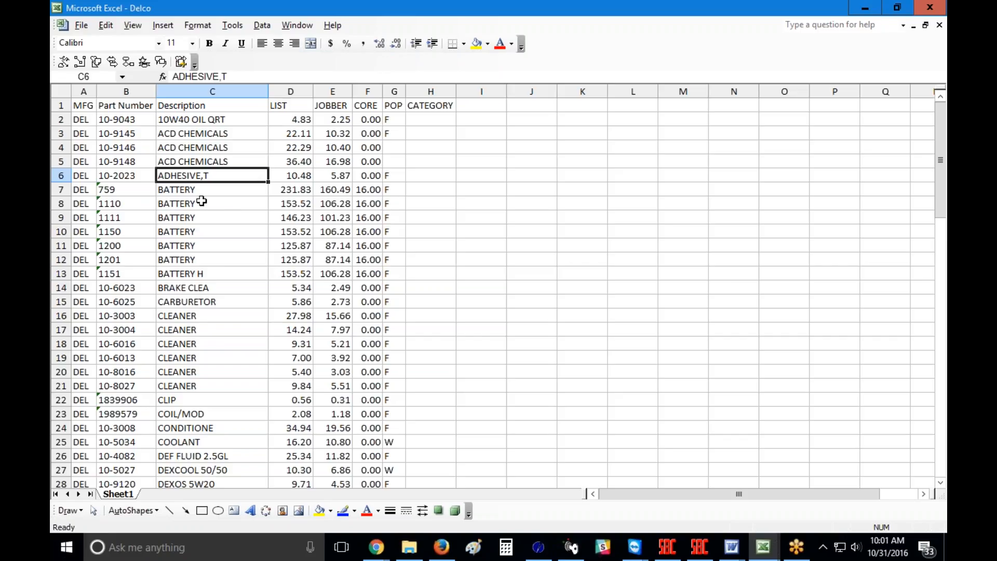
Step: Save the Delco sheet as a tab-delimited text file, keeping the text format
{"action": "left_click", "coordinate": [83, 26]}
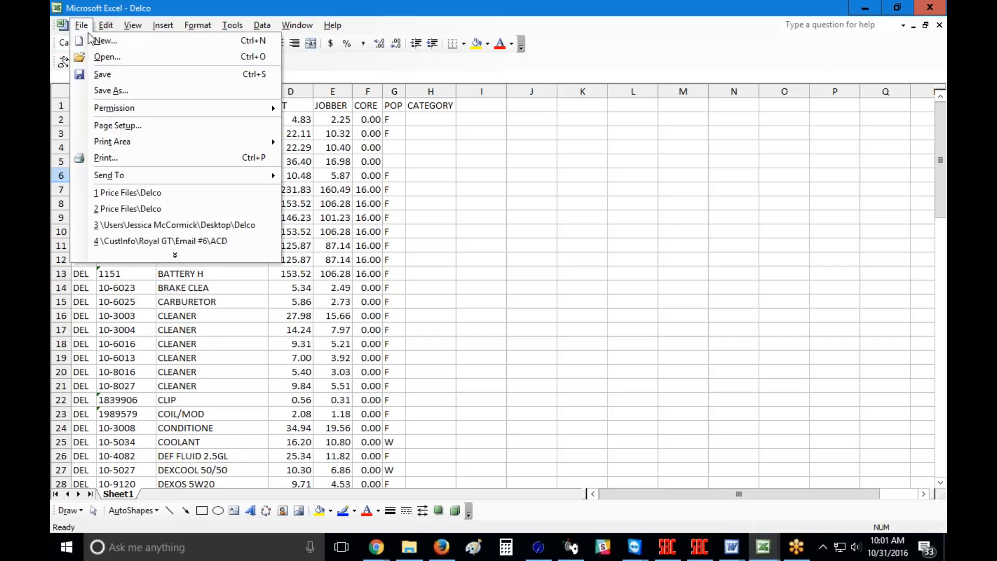
{"action": "left_click", "coordinate": [110, 90]}
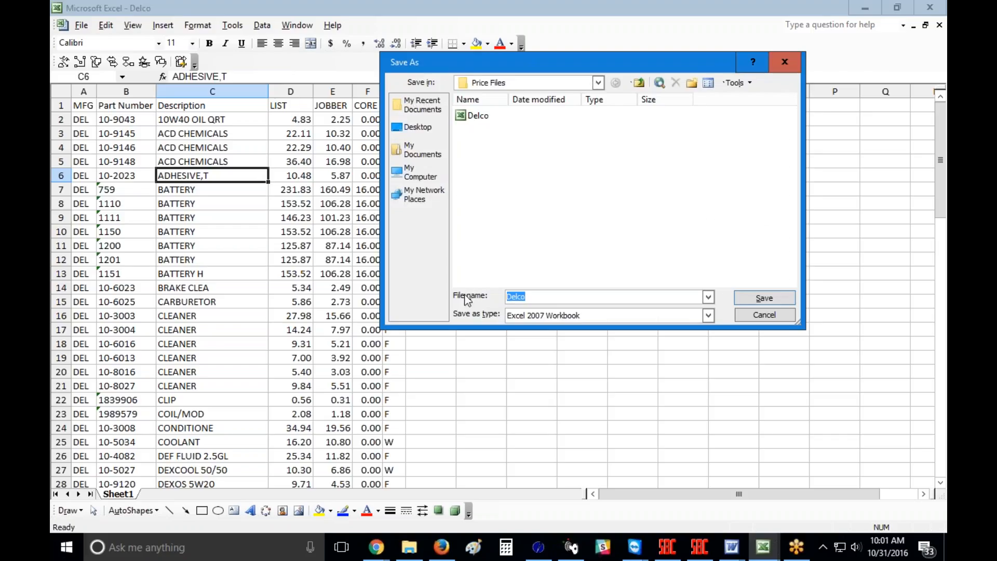
{"action": "left_click", "coordinate": [612, 315]}
{"action": "scroll", "coordinate": [586, 350], "scroll_direction": "up", "scroll_amount": 6}
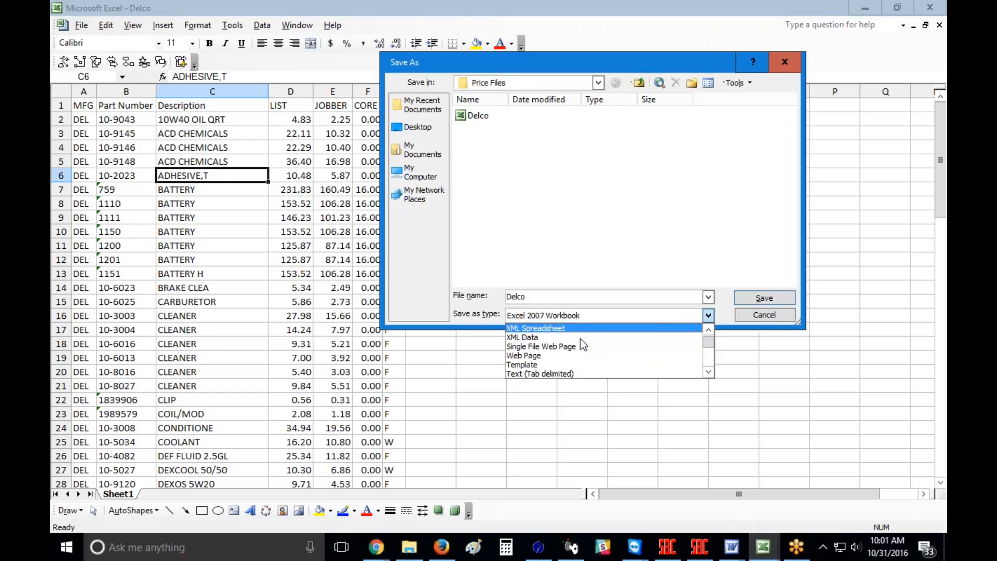
{"action": "left_click", "coordinate": [564, 371]}
{"action": "left_click", "coordinate": [757, 298]}
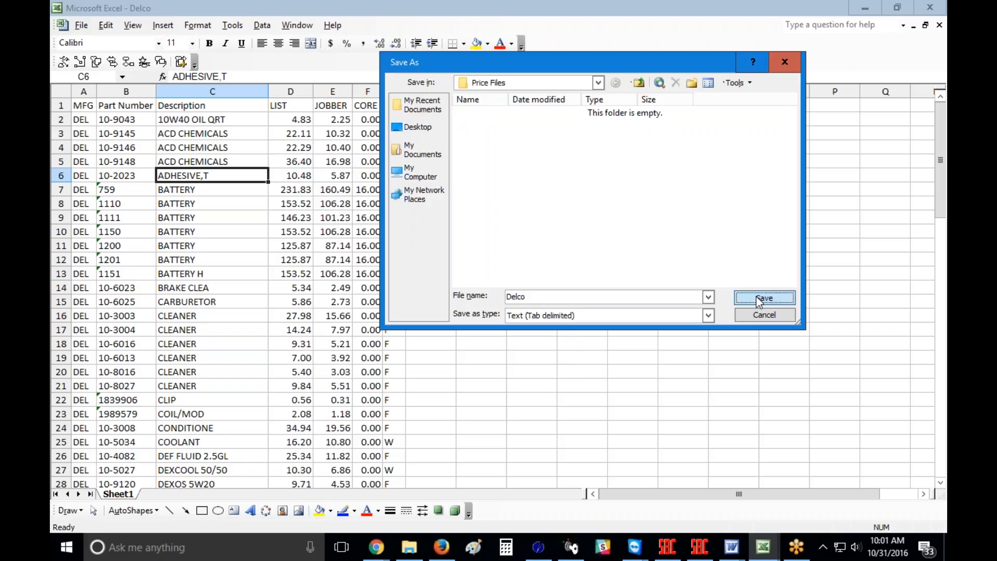
{"action": "left_click", "coordinate": [450, 323]}
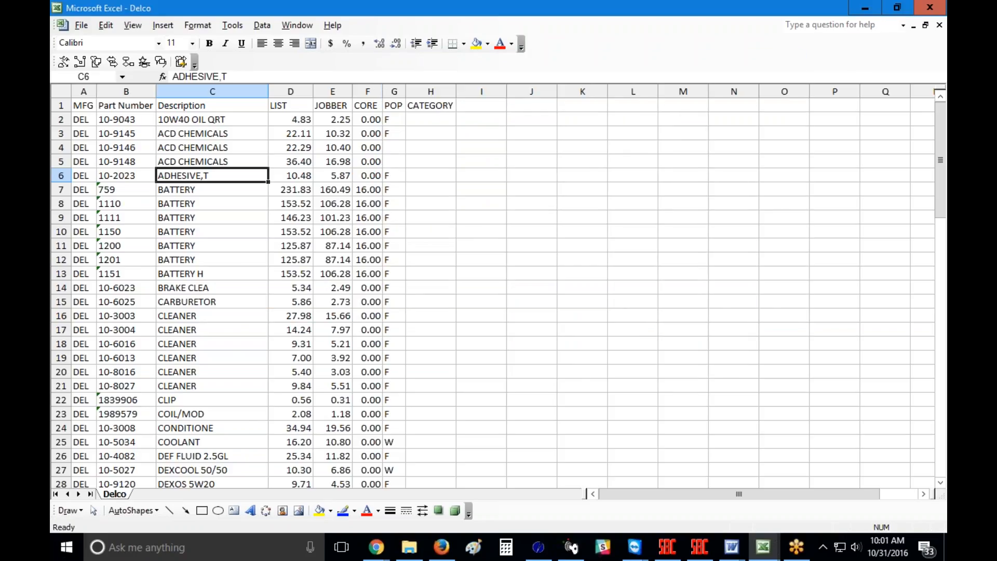
Step: Close Delco.txt without saving changes and exit Excel
{"action": "left_click", "coordinate": [939, 25]}
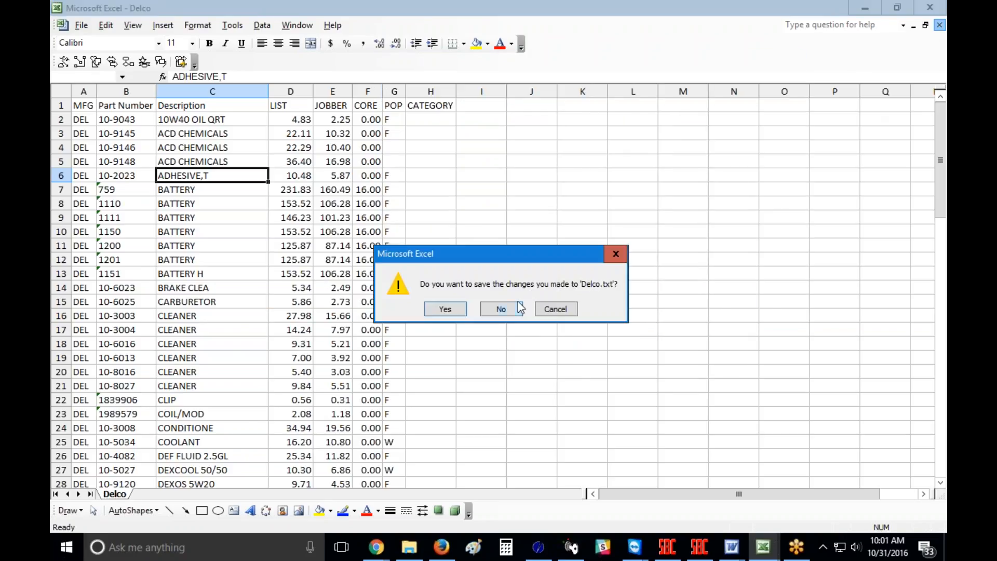
{"action": "left_click", "coordinate": [500, 309]}
{"action": "left_click", "coordinate": [929, 7]}
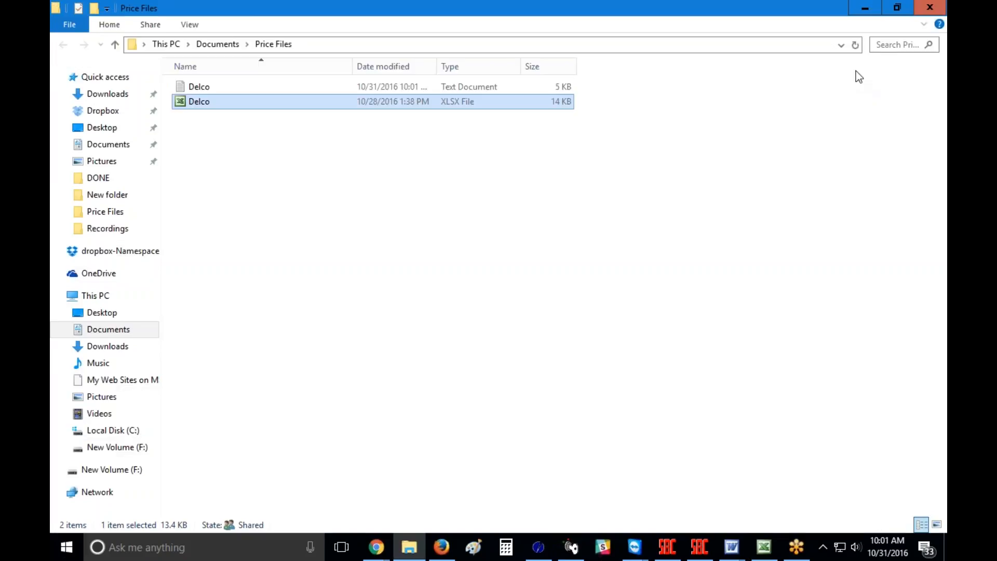
Step: Select the Delco text file, restore the window down, and open the desktop userdata shortcut
{"action": "left_click", "coordinate": [199, 88]}
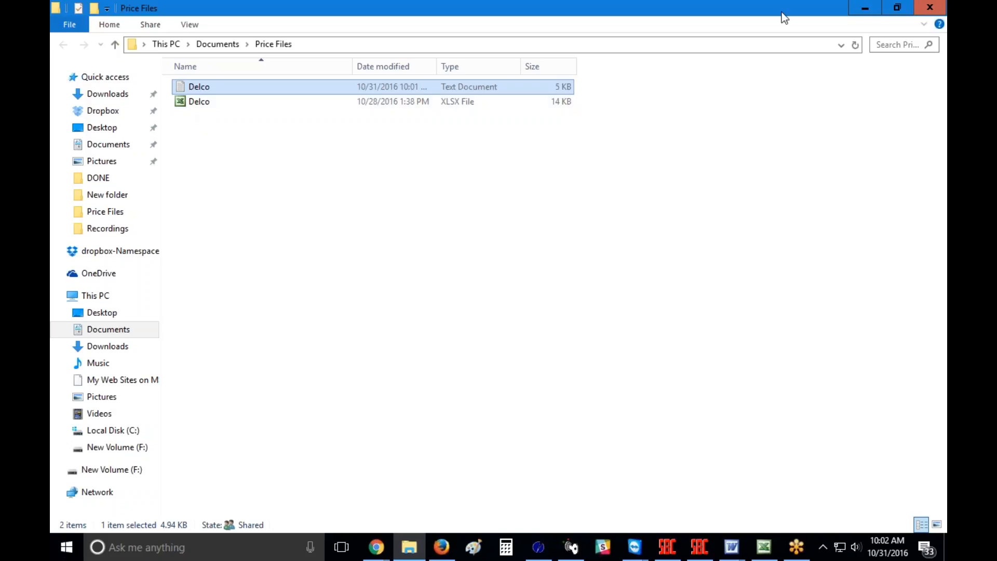
{"action": "left_click", "coordinate": [894, 7]}
{"action": "left_click", "coordinate": [602, 318]}
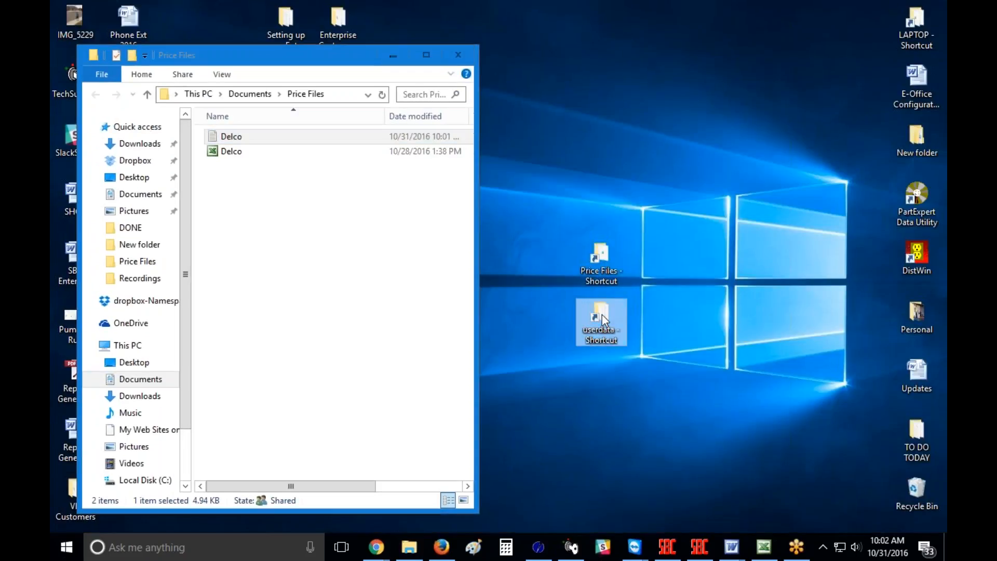
{"action": "double_click", "coordinate": [602, 316]}
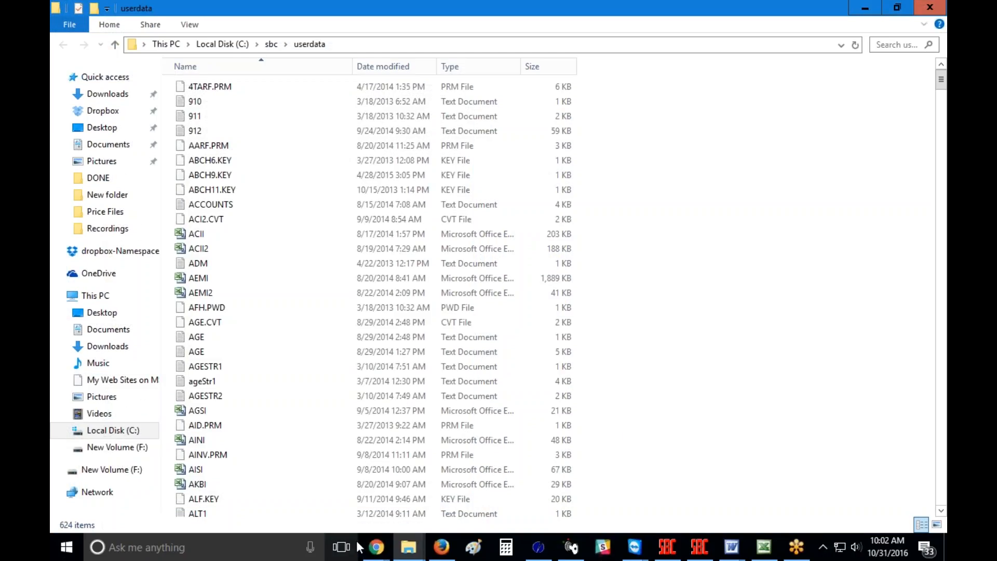
Step: Tile the userdata and Price Files windows side by side and select Delco.txt
{"action": "right_click", "coordinate": [817, 541]}
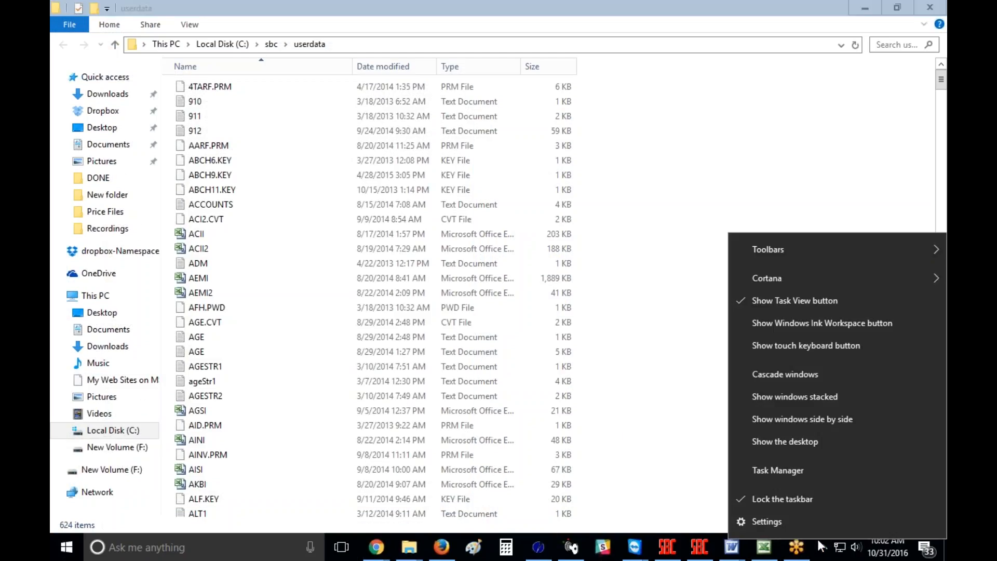
{"action": "left_click", "coordinate": [808, 418]}
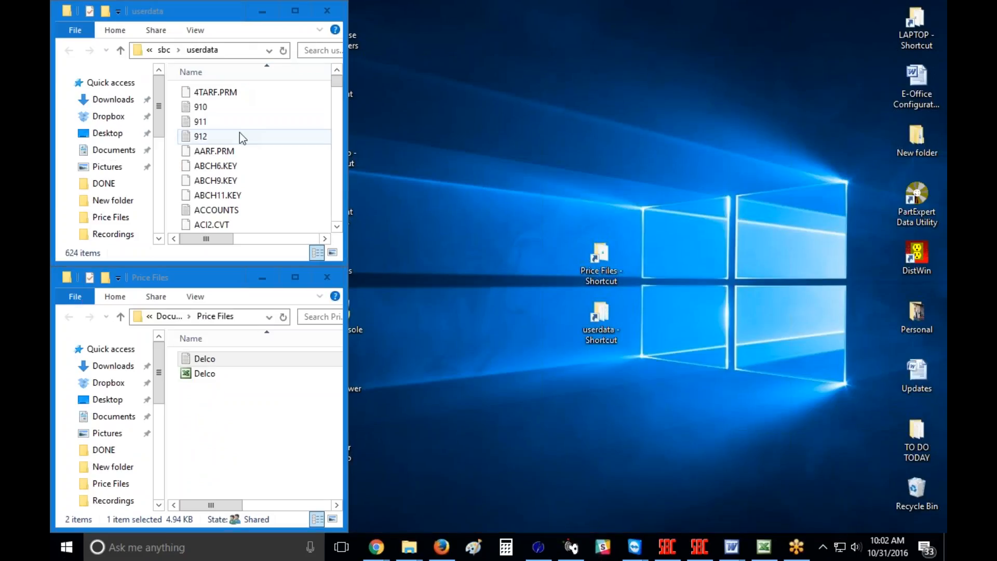
{"action": "left_click", "coordinate": [197, 360]}
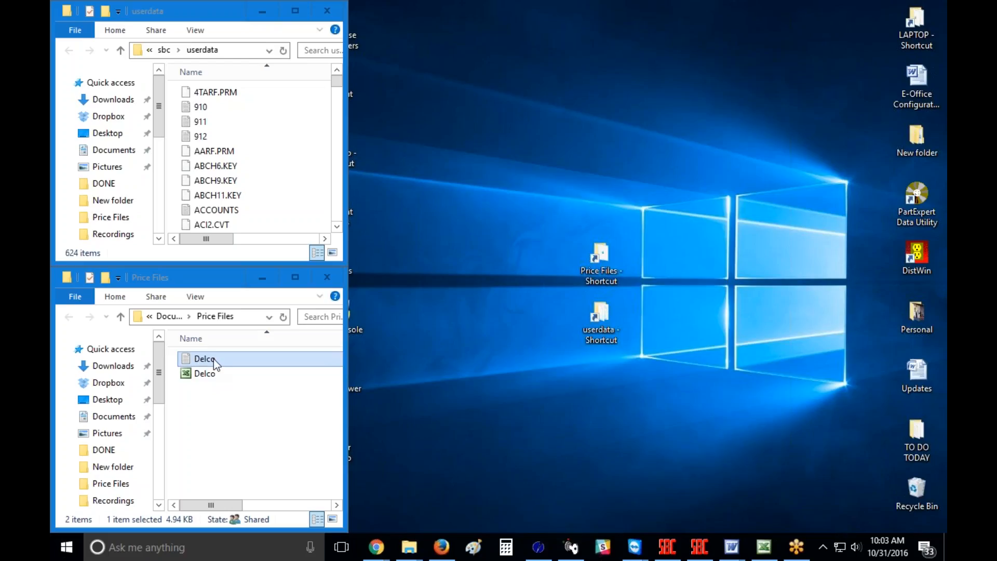
Step: Drag Delco.txt into userdata, replacing the existing file, and close the userdata window
{"action": "left_click_drag", "start_coordinate": [216, 361], "coordinate": [266, 170]}
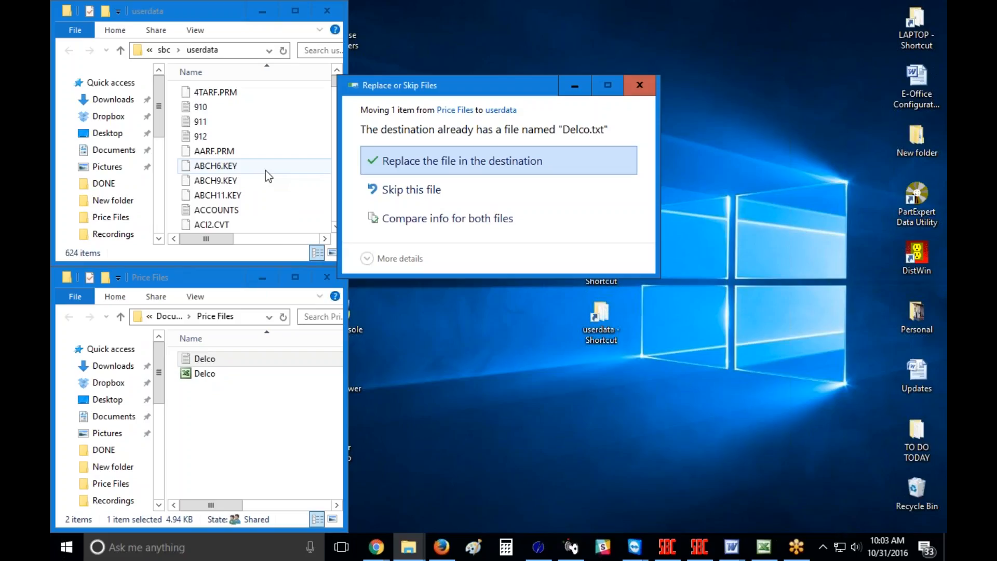
{"action": "left_click", "coordinate": [454, 163]}
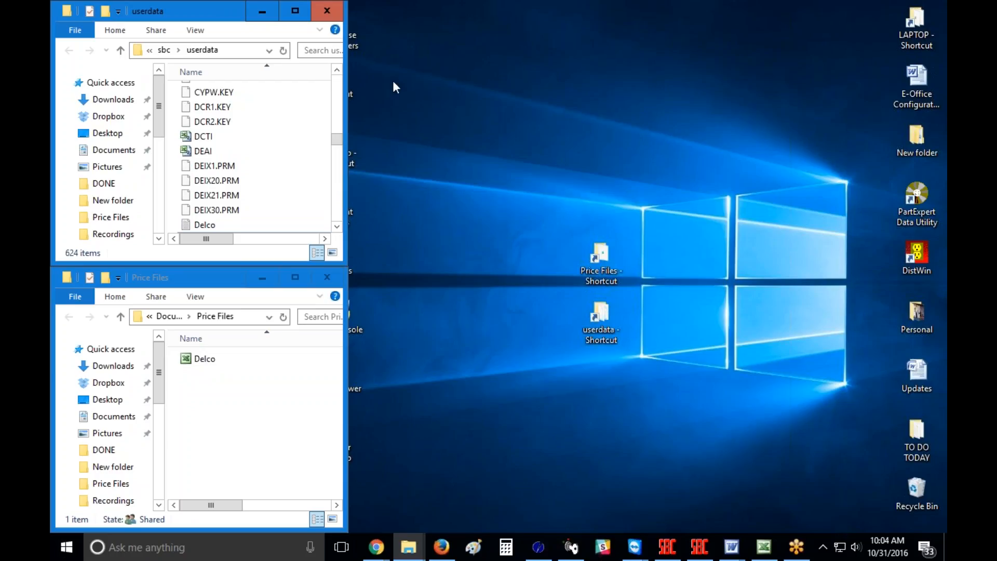
{"action": "left_click", "coordinate": [326, 10]}
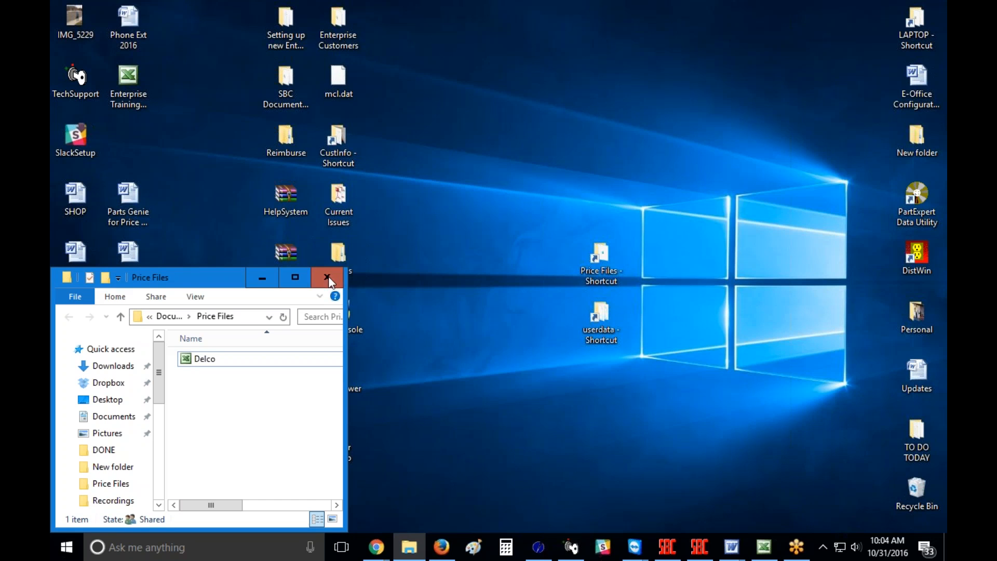
Step: Close the Price Files window and bring the CounterTerm session to the front
{"action": "left_click", "coordinate": [328, 266]}
{"action": "left_click", "coordinate": [699, 553]}
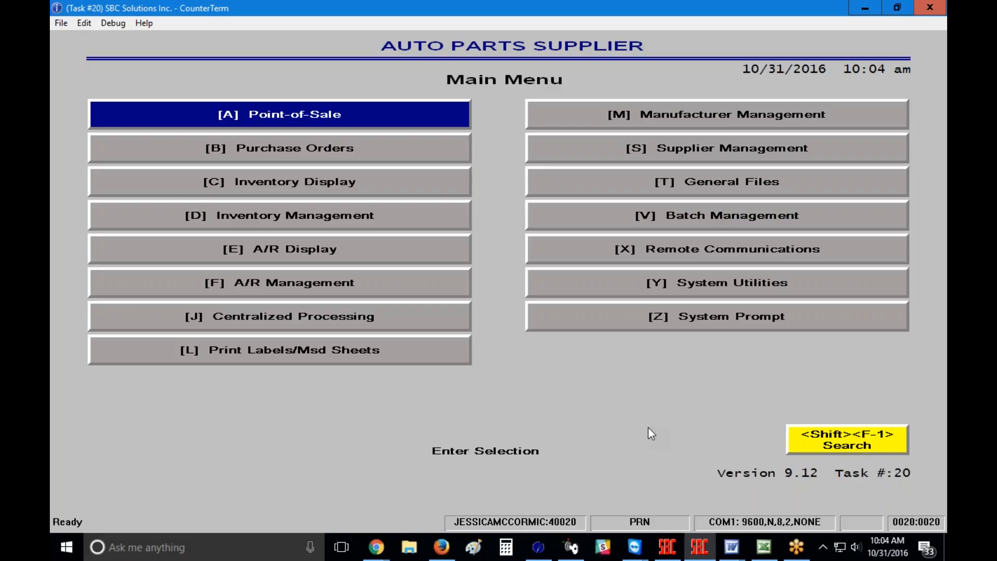
Step: Go to System Utilities > Data Import/Export Utilities > Universal Import Tool
{"action": "left_click", "coordinate": [723, 289]}
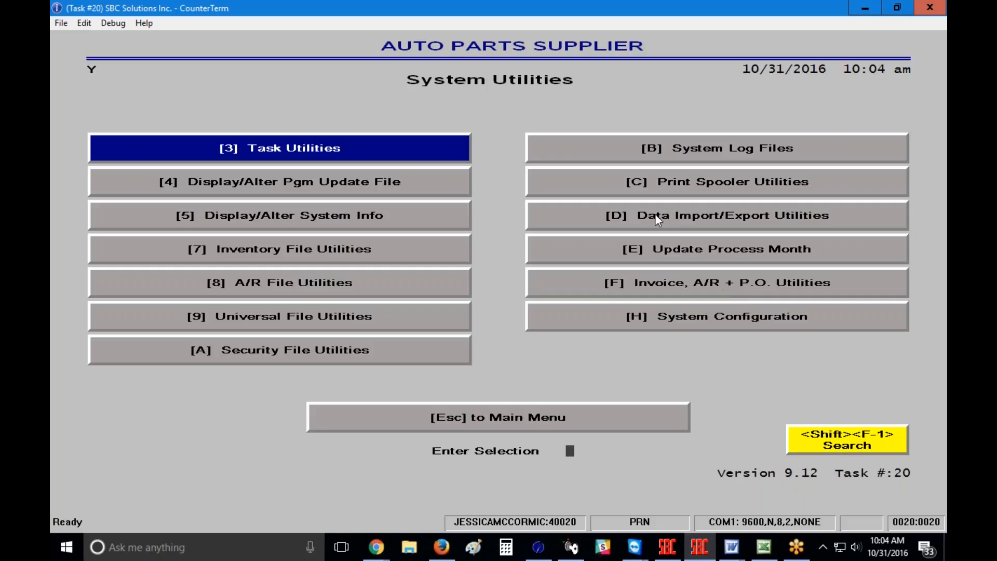
{"action": "key", "text": "Right"}
{"action": "key", "text": "Down"}
{"action": "key", "text": "Down"}
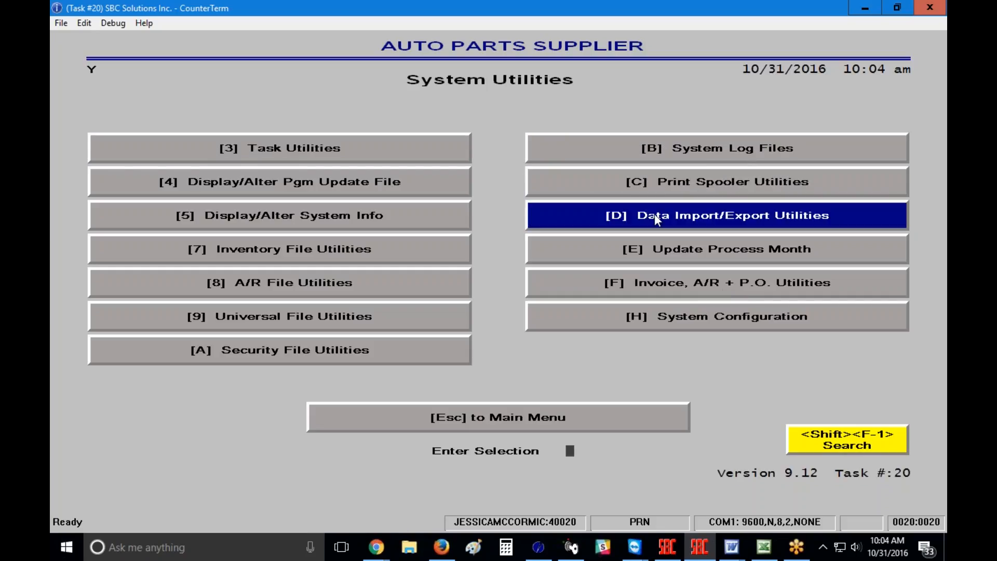
{"action": "left_click", "coordinate": [654, 214]}
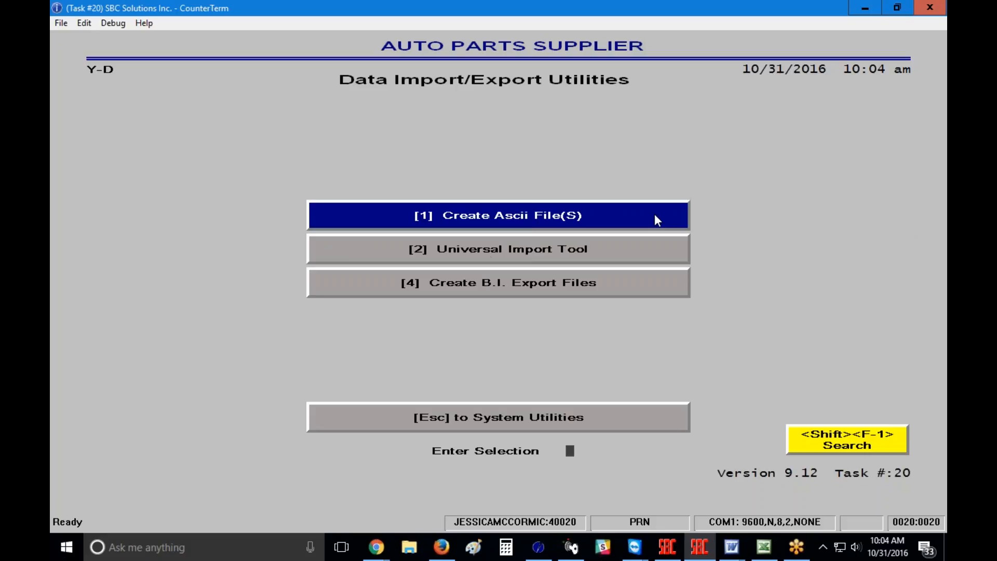
{"action": "left_click", "coordinate": [461, 254]}
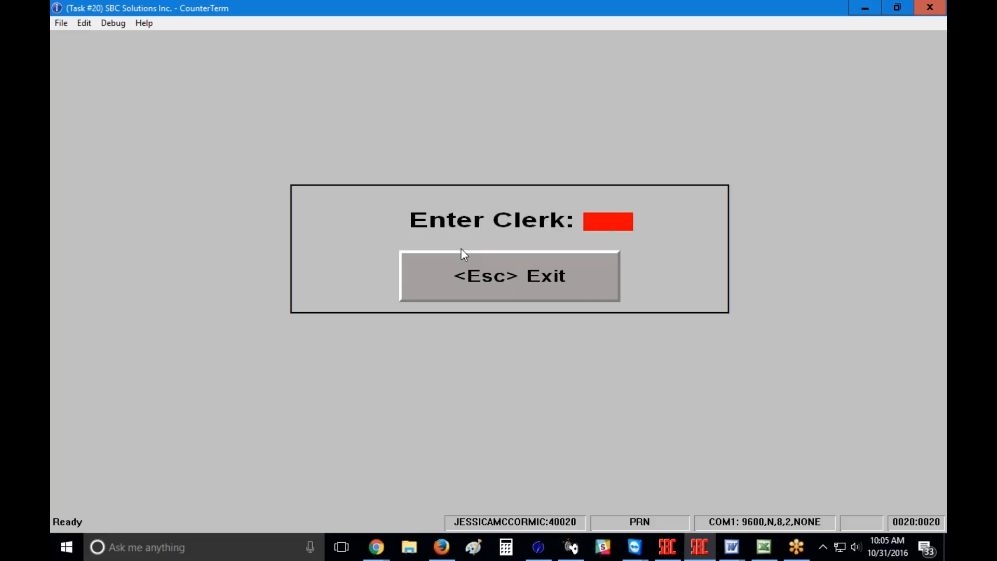
Step: Leave the Enter Clerk prompt to reach the Input – Source File screen
{"action": "key", "text": "Escape"}
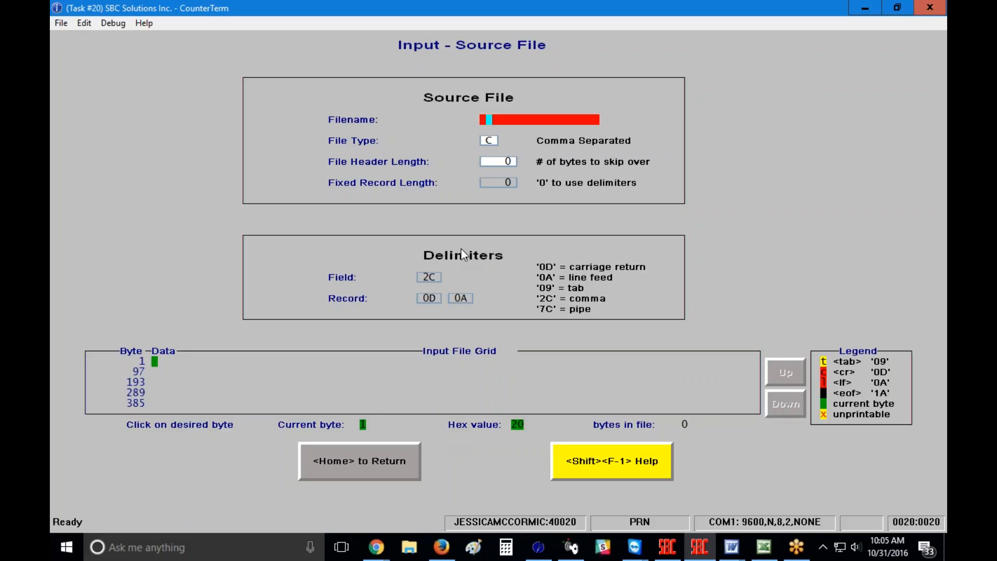
Step: Enter DELCO.TXT as the source filename and load its 5062 bytes into the input grid
{"action": "type", "text": "DELCO.TXT"}
{"action": "left_click", "coordinate": [932, 380]}
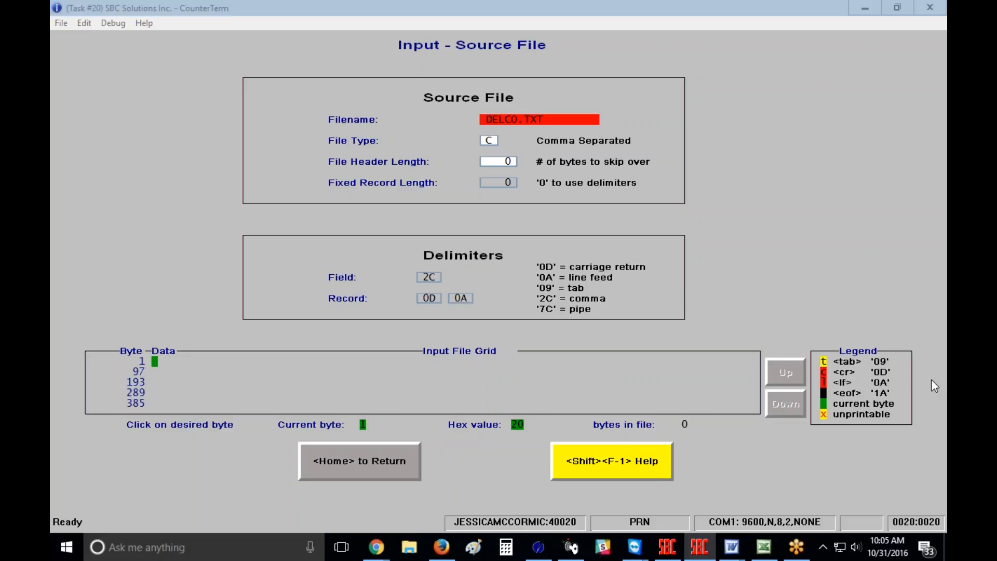
{"action": "left_click", "coordinate": [768, 394]}
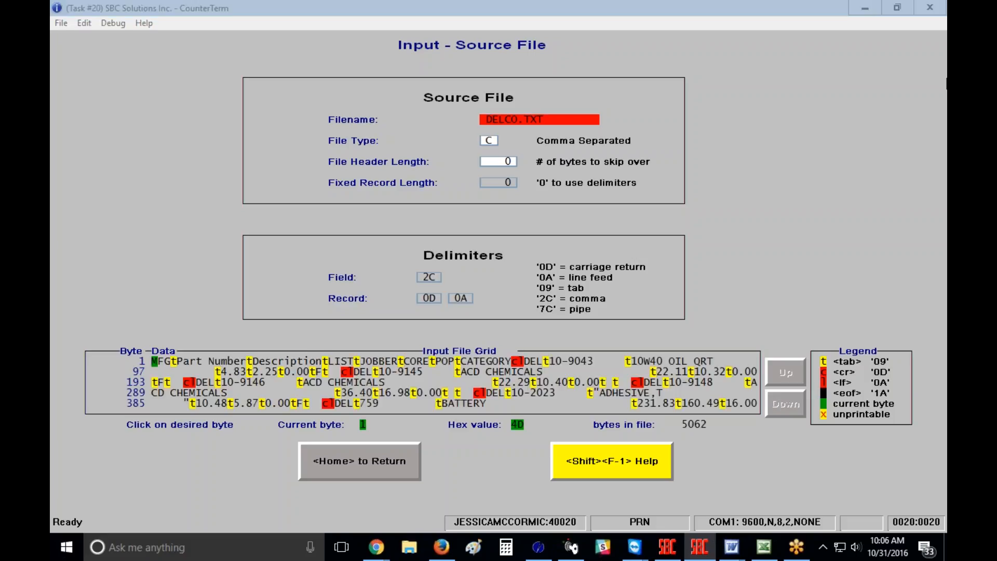
{"action": "left_click", "coordinate": [627, 65]}
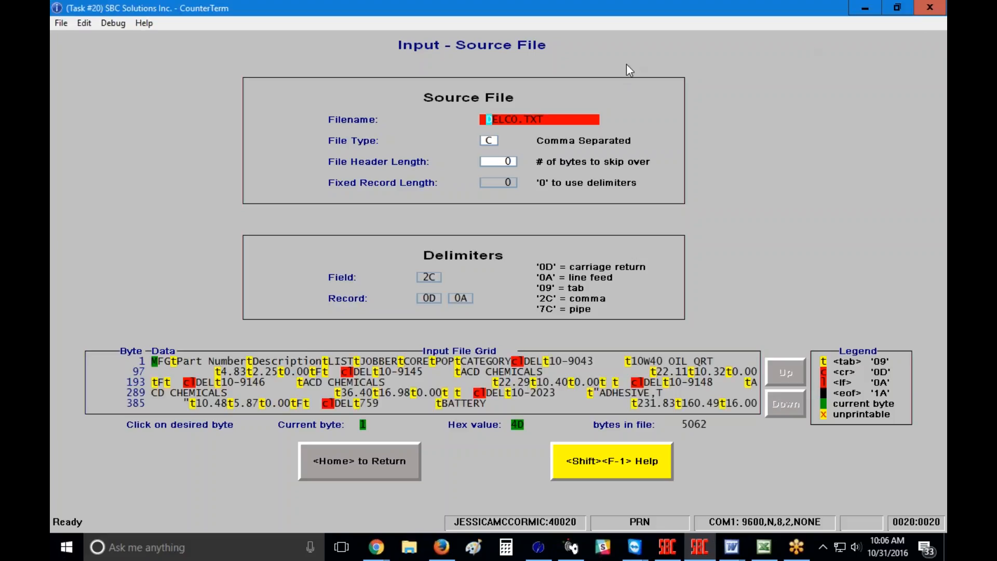
{"action": "key", "text": "Return"}
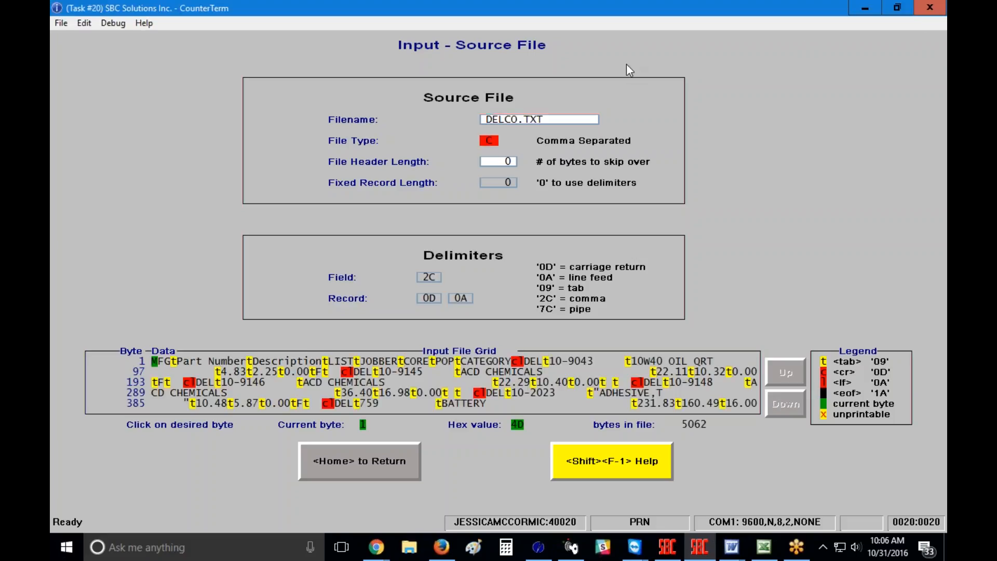
Step: Choose Tab Delimited (type B) as the file type, giving field delimiter 09
{"action": "left_click", "coordinate": [490, 143]}
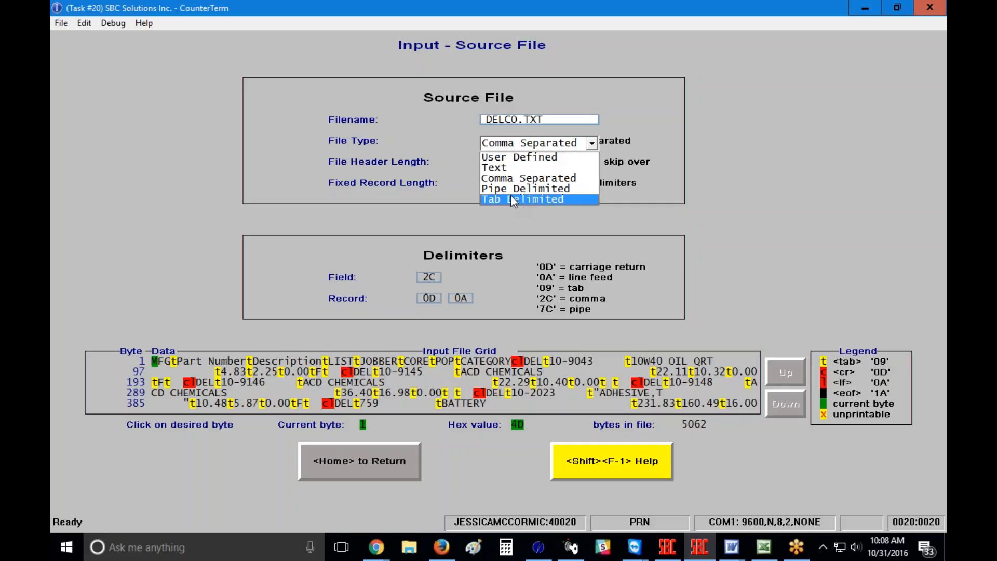
{"action": "left_click", "coordinate": [517, 200]}
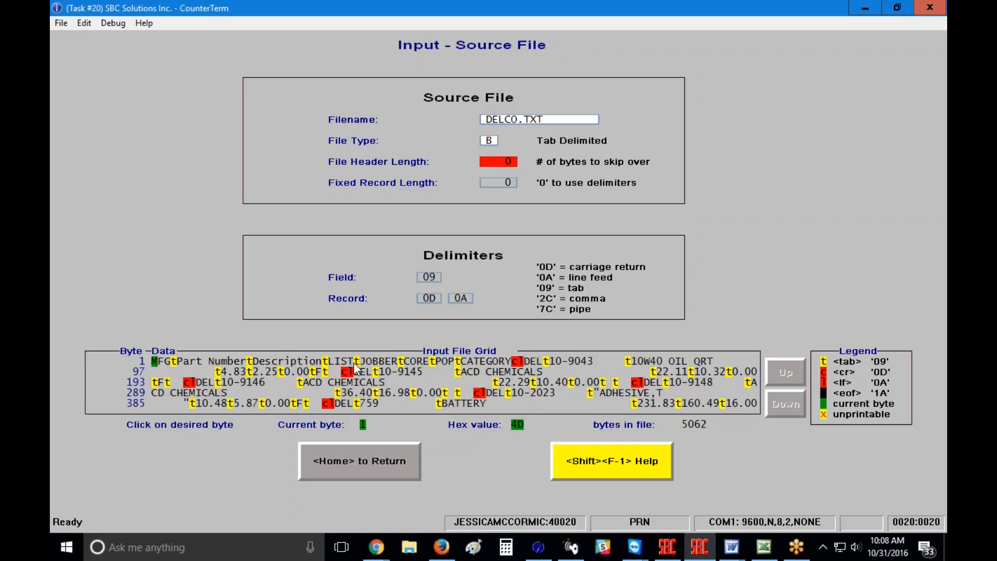
Step: Mark the line feed after CATEGORY and set File Header Length to 59 bytes
{"action": "left_click", "coordinate": [521, 362]}
{"action": "type", "text": "59"}
{"action": "key", "text": "Return"}
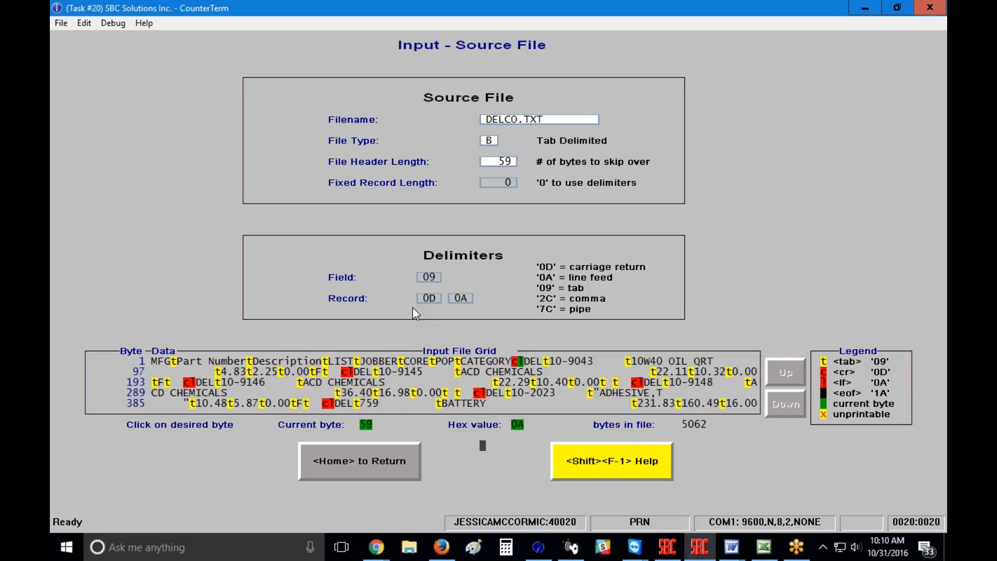
{"action": "left_click", "coordinate": [625, 468]}
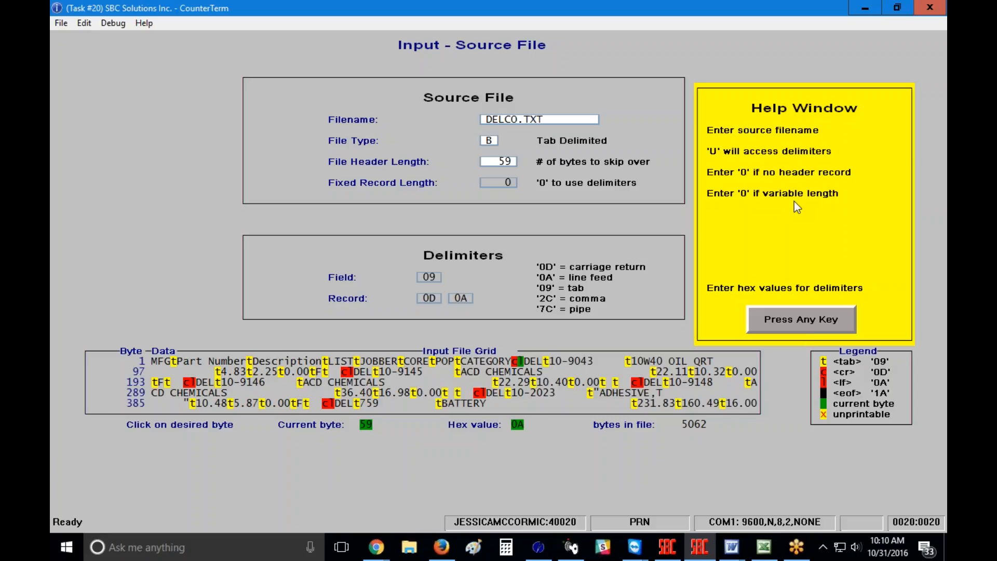
{"action": "left_click", "coordinate": [802, 317]}
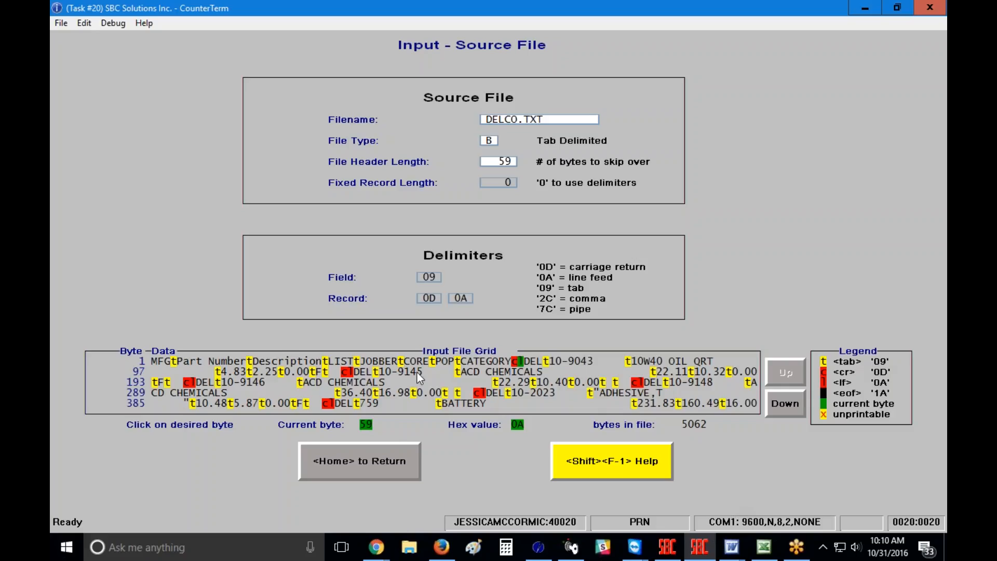
Step: Review Report Options (DEFAULT job, foreground, CVT20.LOG) and return to the main menu
{"action": "left_click", "coordinate": [366, 467]}
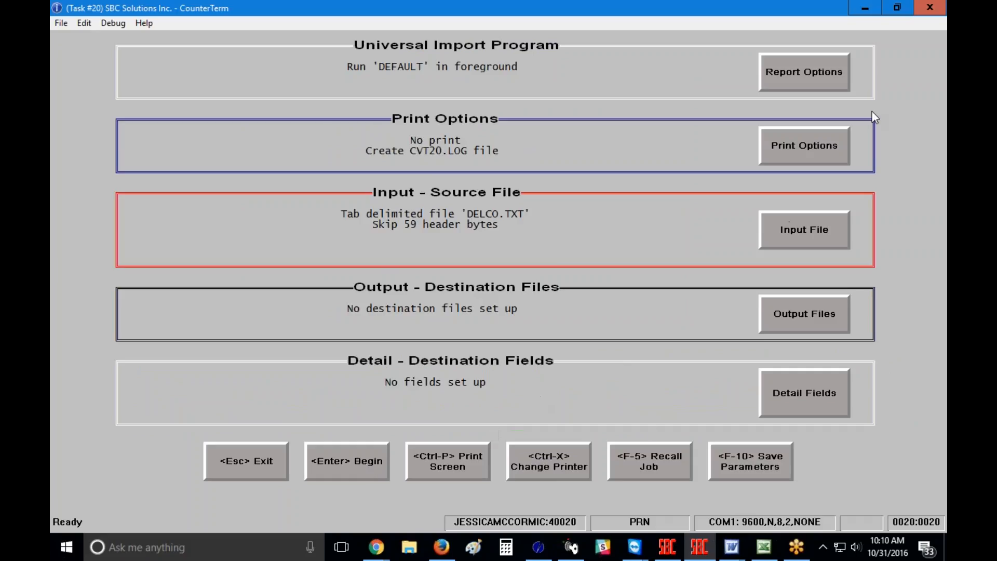
{"action": "left_click", "coordinate": [820, 77]}
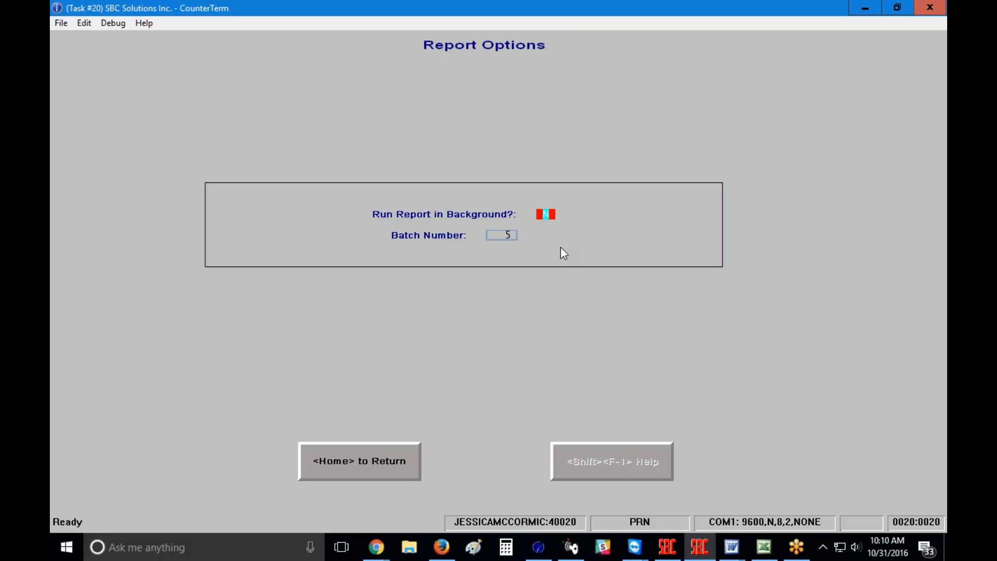
{"action": "left_click", "coordinate": [339, 465]}
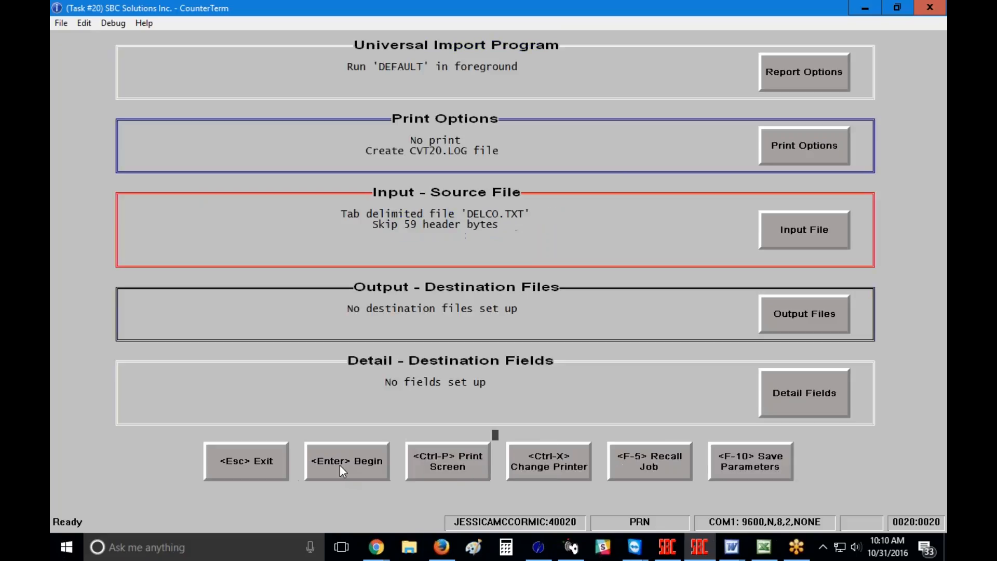
{"action": "left_click", "coordinate": [805, 145]}
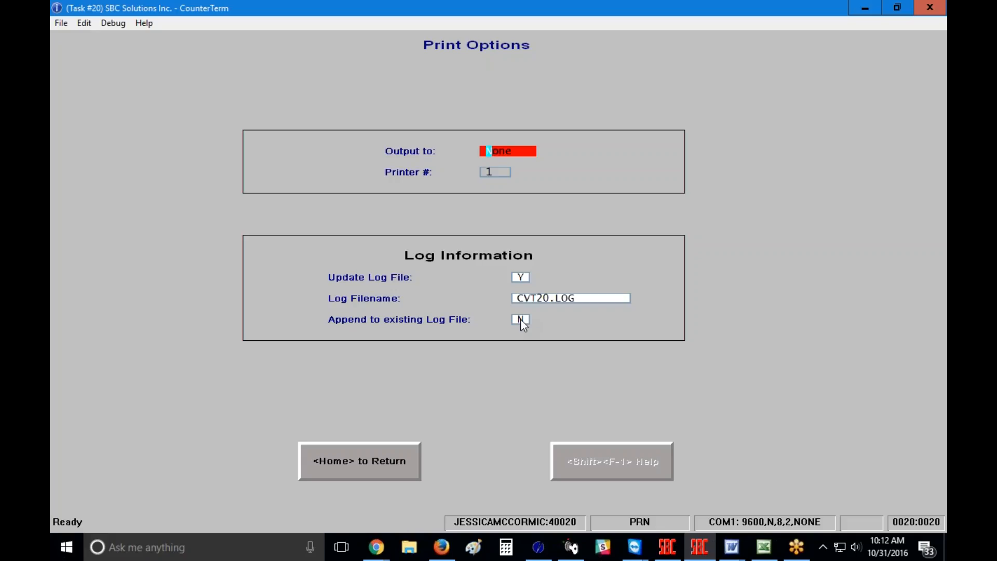
{"action": "left_click", "coordinate": [347, 462]}
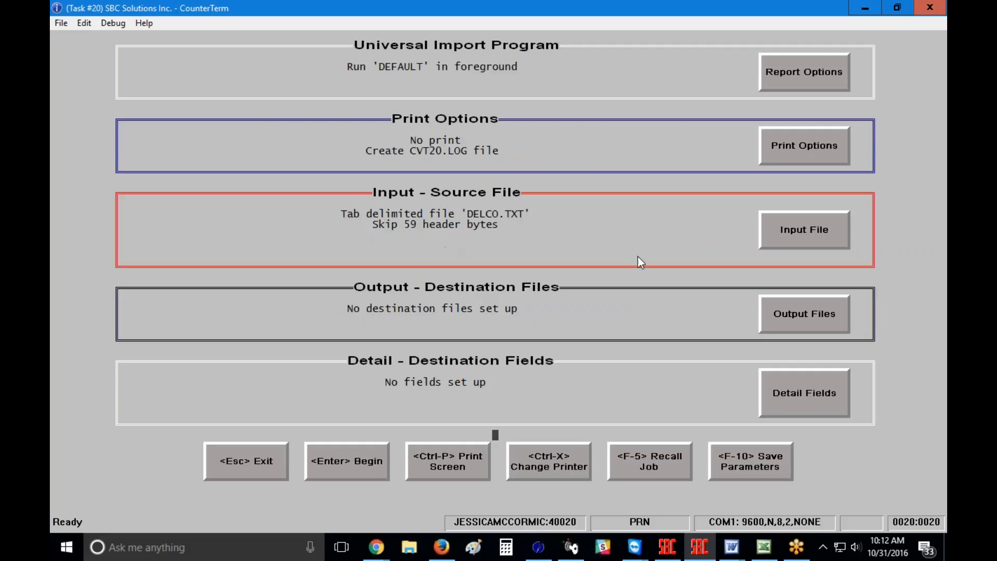
Step: Reopen the Input File settings for DELCO.TXT from the main menu
{"action": "left_click", "coordinate": [813, 239]}
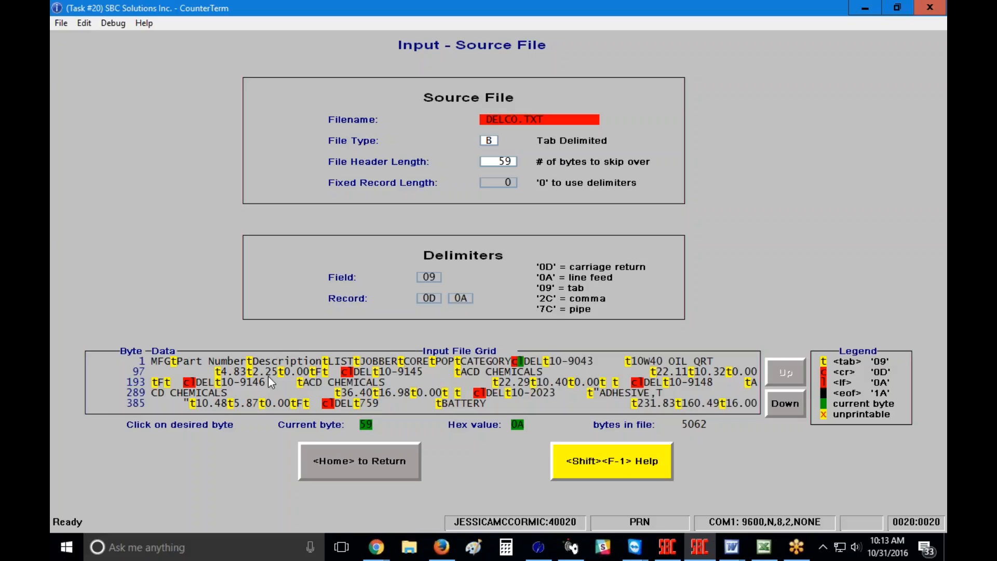
Step: Return from the Input – Source File screen to the Universal Import main menu
{"action": "left_click", "coordinate": [350, 459]}
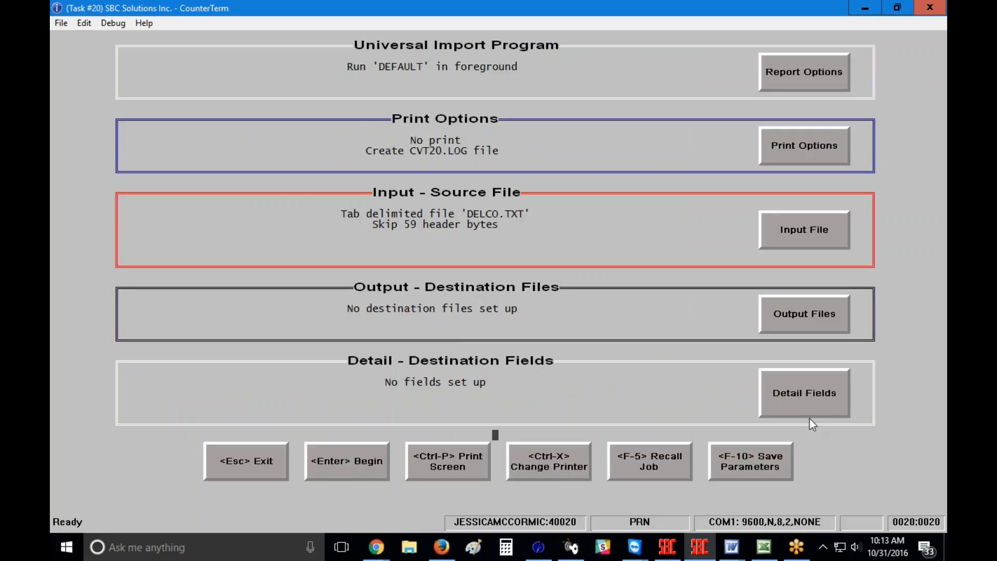
Step: Try Detail Fields, dismiss the output-file-required warning, and go to Output Files instead
{"action": "left_click", "coordinate": [812, 396]}
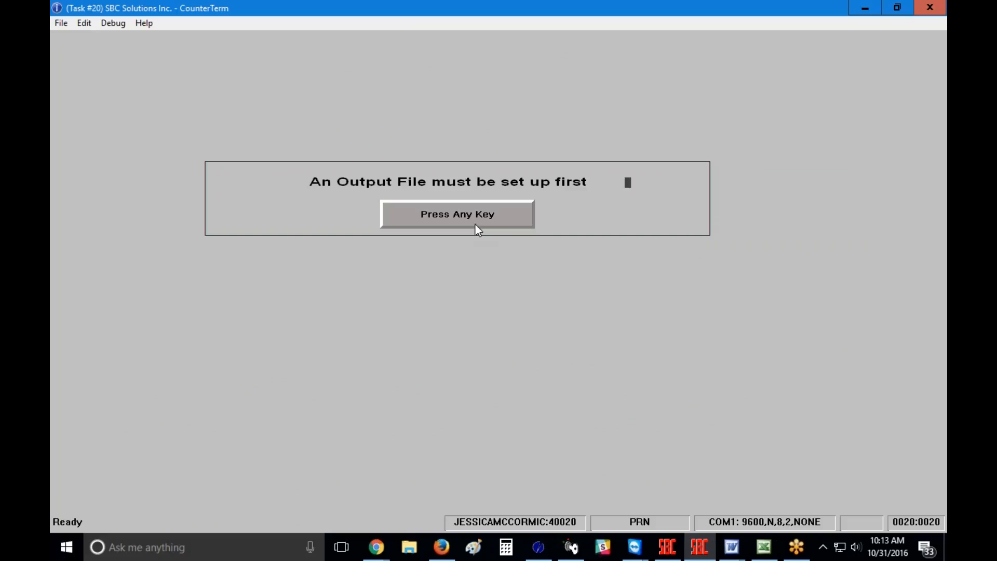
{"action": "left_click", "coordinate": [450, 211]}
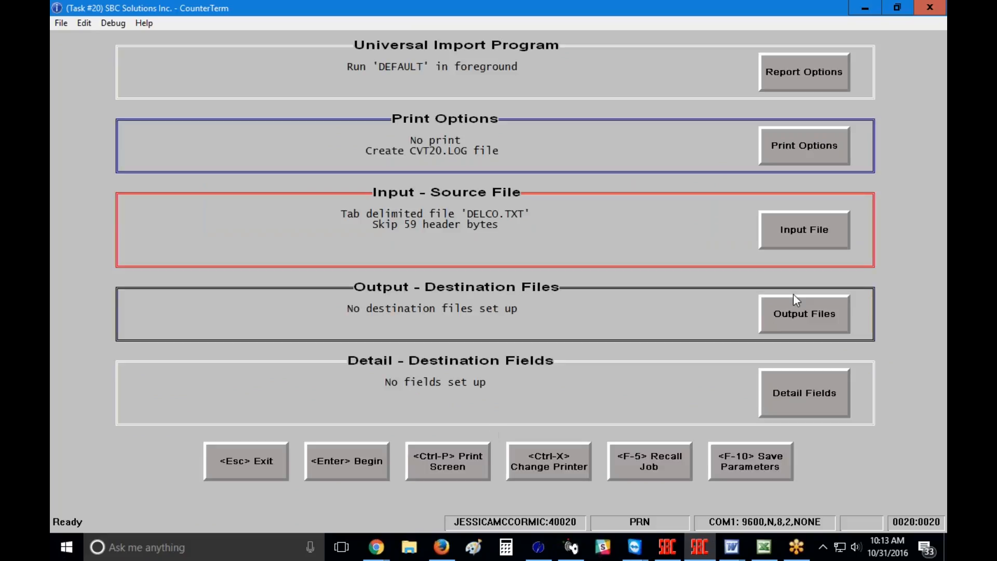
{"action": "left_click", "coordinate": [813, 314]}
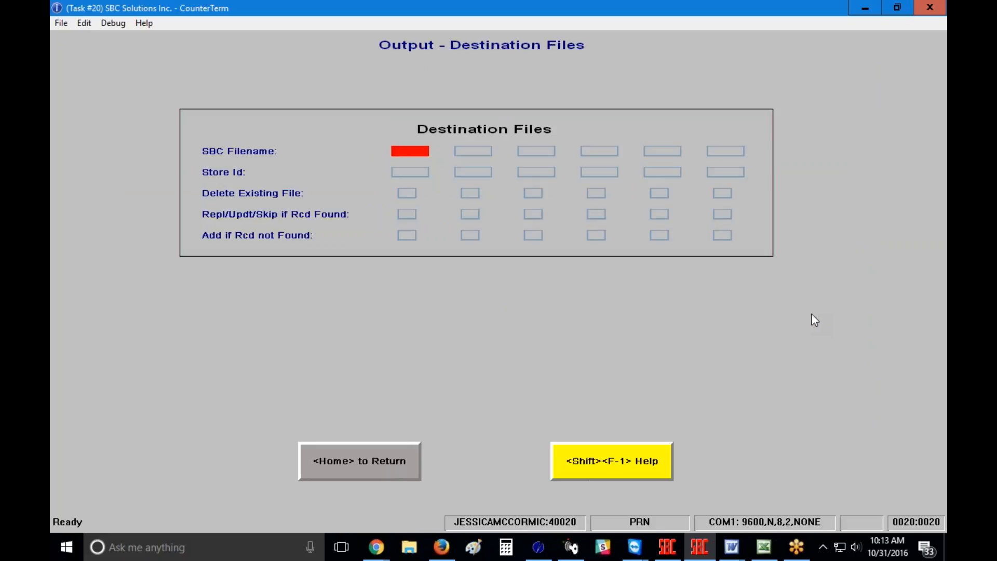
Step: Name INV as the first destination file and enter Y for Delete Existing File
{"action": "type", "text": "INV"}
{"action": "key", "text": "Return"}
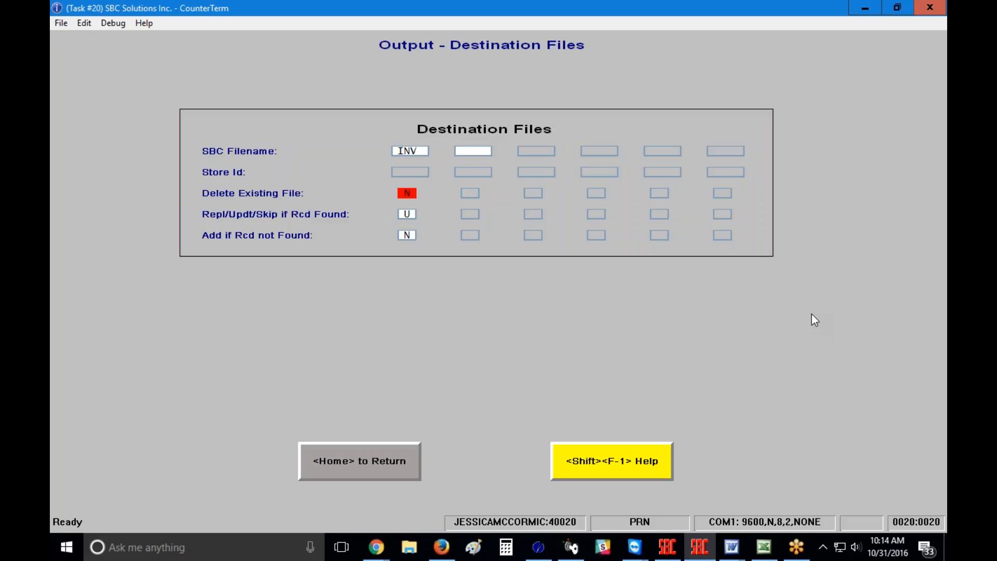
{"action": "type", "text": "Y"}
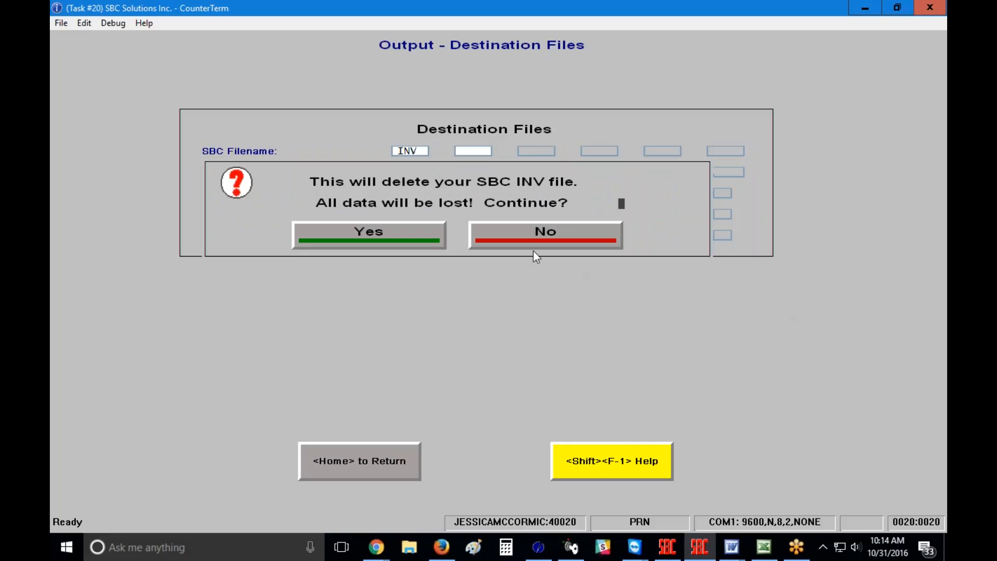
Step: Decline deleting INV and set Repl/Updt/Skip if Rcd Found to S after trying R and U
{"action": "left_click", "coordinate": [524, 234]}
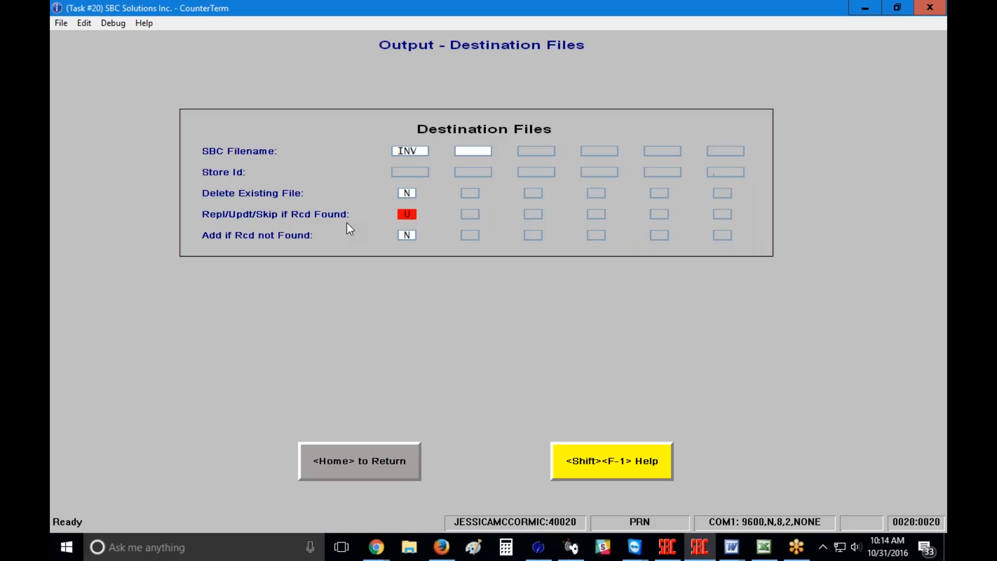
{"action": "type", "text": "R"}
{"action": "key", "text": "Up"}
{"action": "type", "text": "U"}
{"action": "key", "text": "Up"}
{"action": "type", "text": "S"}
Step: Set Add if Rcd not Found to Y and change the found-record action to U
{"action": "type", "text": "Y"}
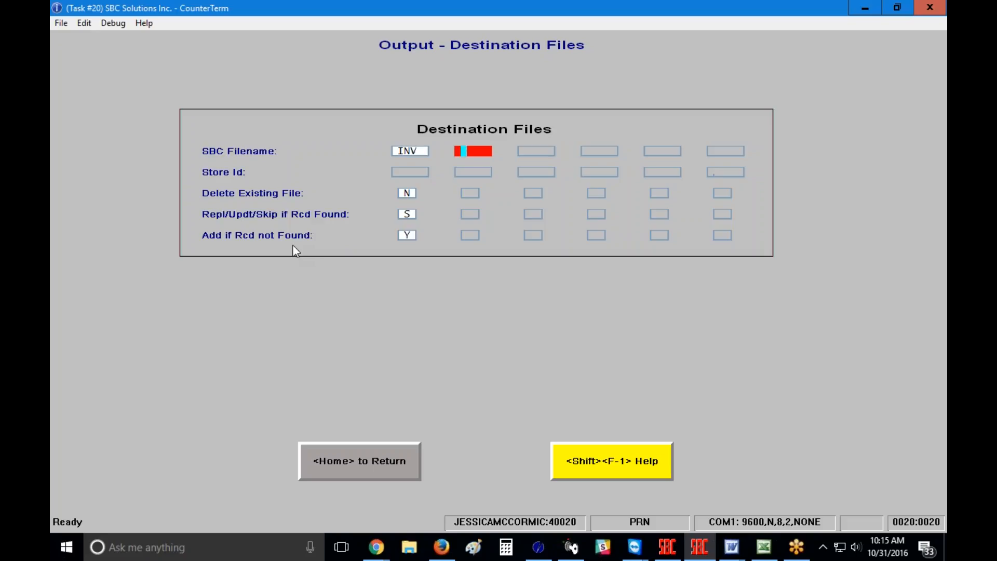
{"action": "key", "text": "Up"}
{"action": "key", "text": "Up"}
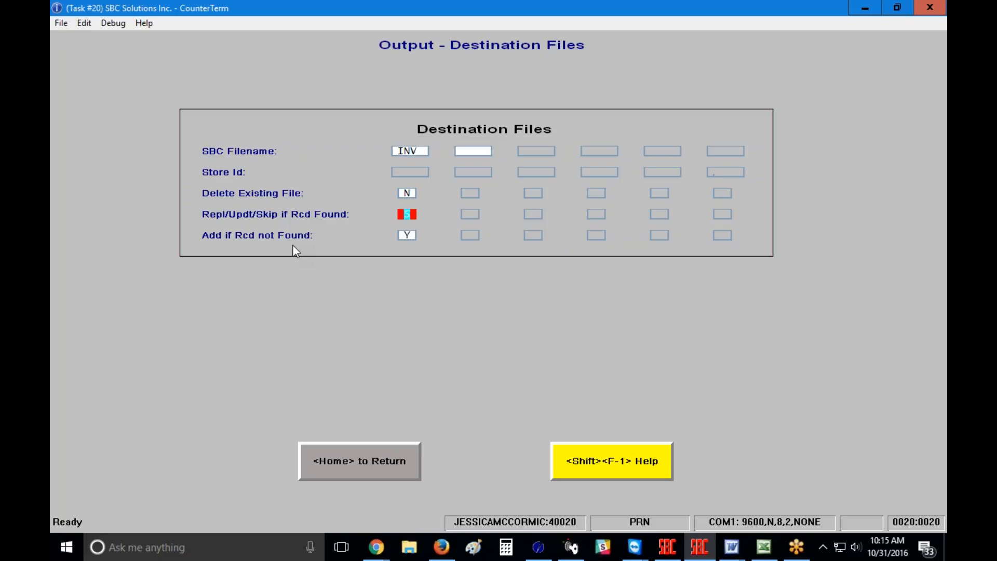
{"action": "type", "text": "U"}
Step: Return to the Universal Import screen and open its Detail – Destination Fields setup
{"action": "left_click", "coordinate": [350, 461]}
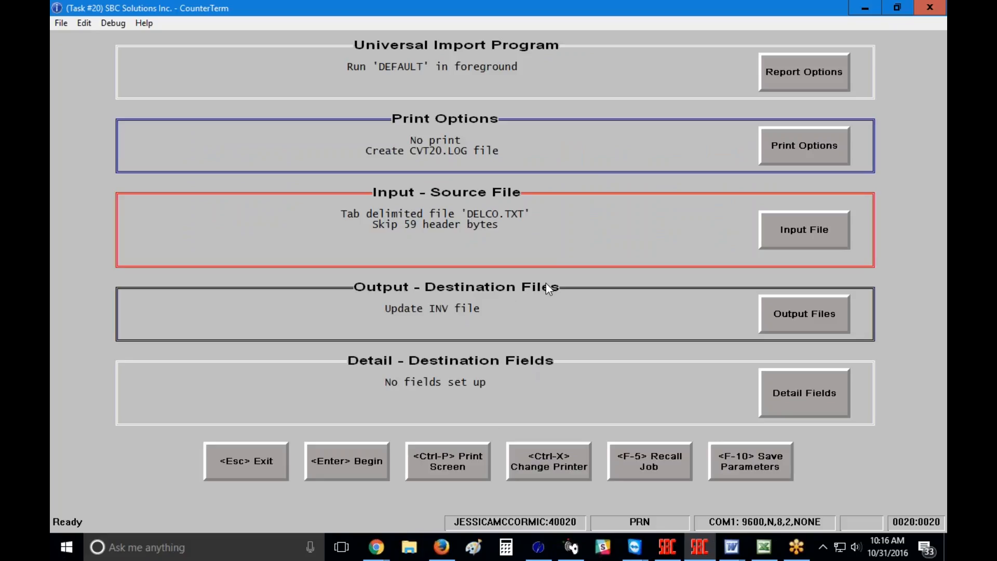
{"action": "left_click", "coordinate": [802, 394]}
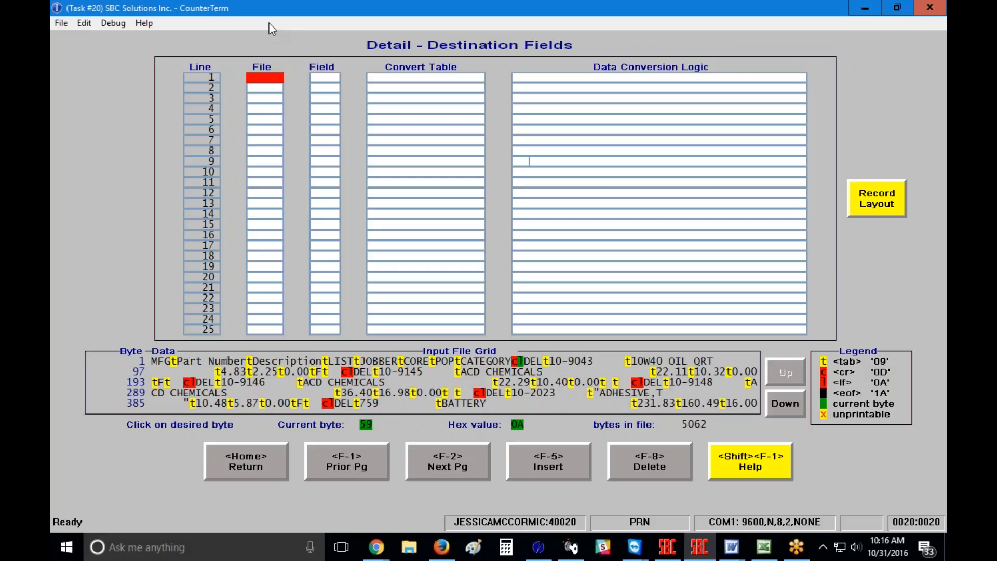
Step: Map line 1 to INV field MFG with logic FLD 1, carrying INV down to line 2's file
{"action": "type", "text": "INV"}
{"action": "key", "text": "Return"}
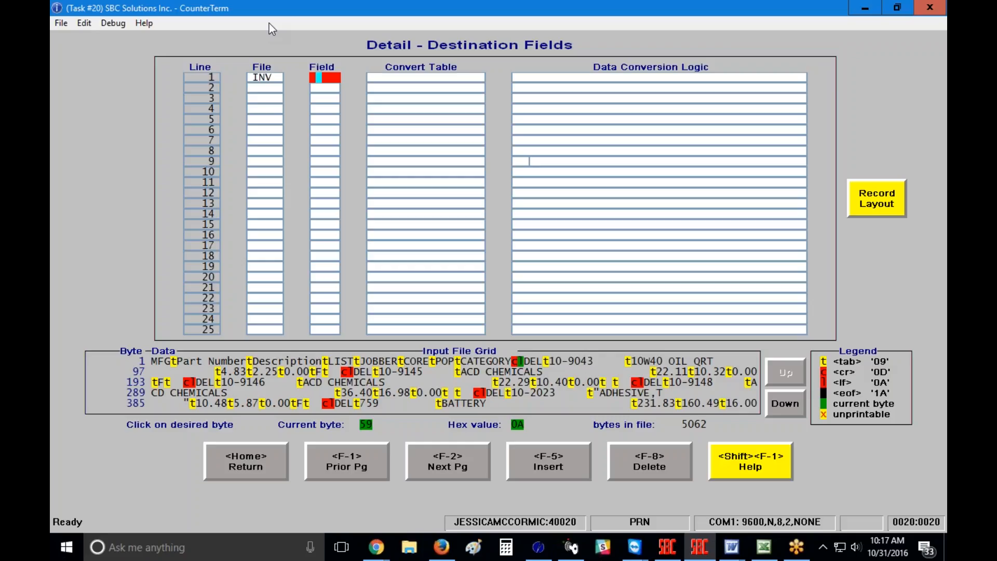
{"action": "type", "text": "MFG"}
{"action": "key", "text": "Return"}
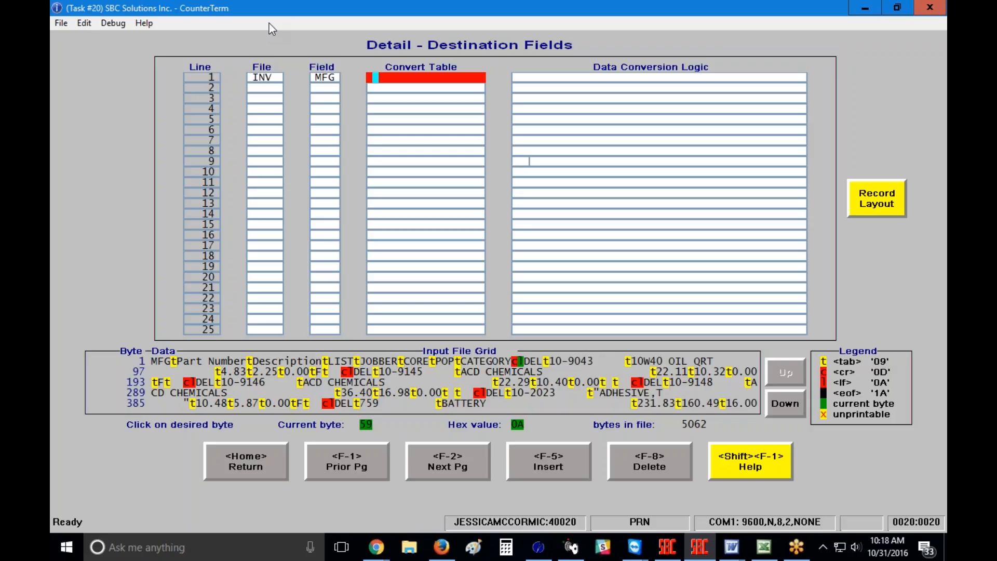
{"action": "key", "text": "Return"}
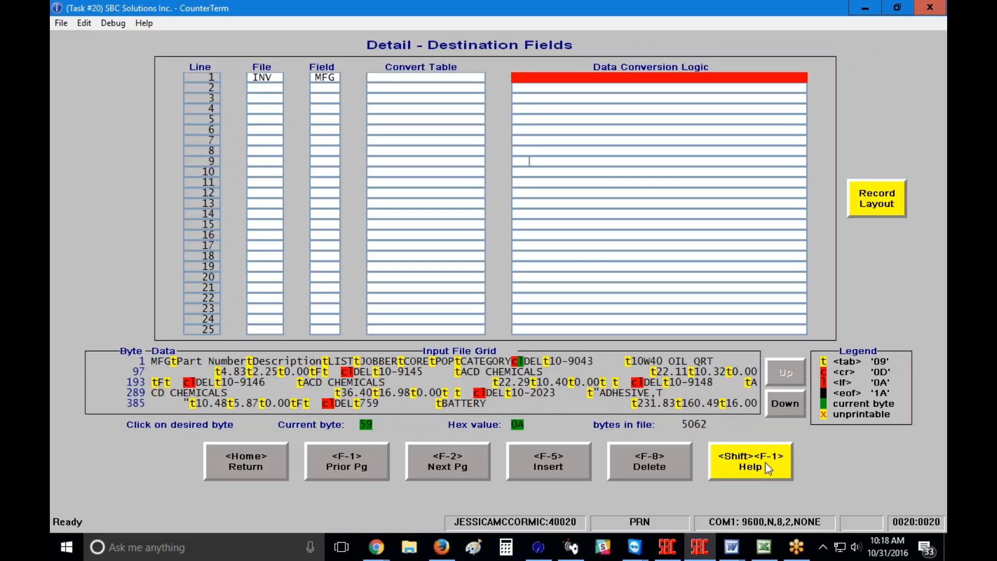
{"action": "type", "text": "FLD 1"}
{"action": "key", "text": "Return"}
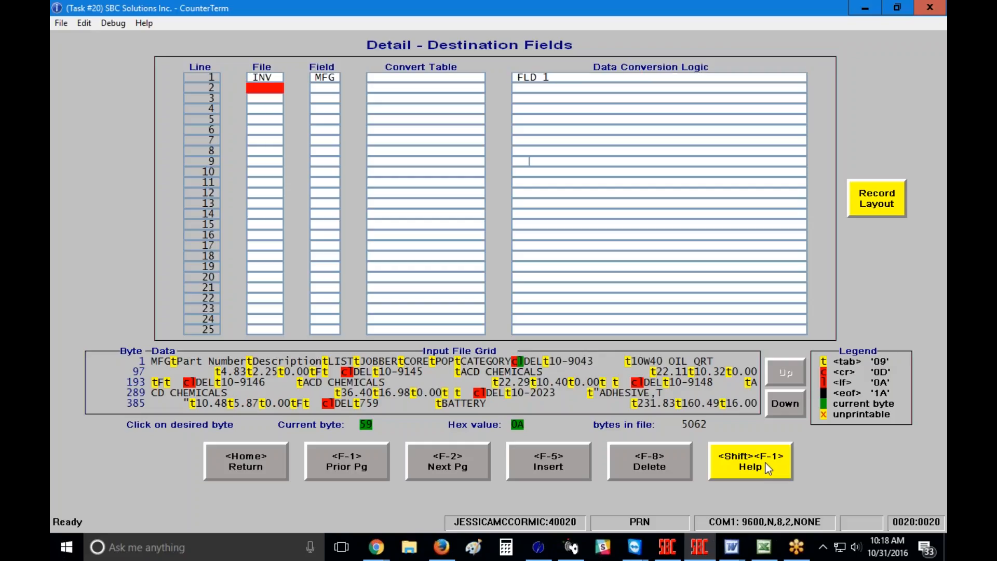
{"action": "key", "text": "Return"}
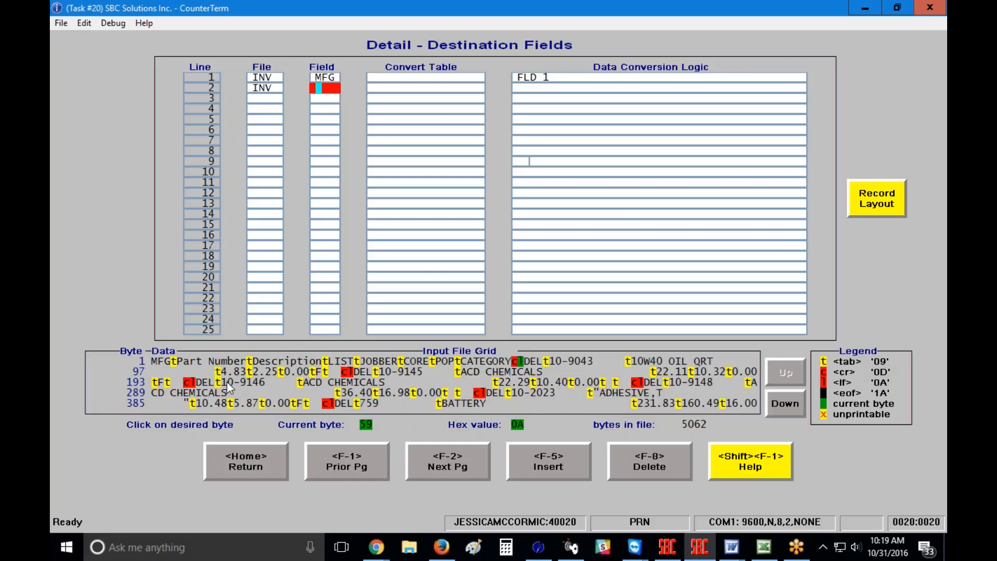
Step: Give line 2 field P/N with logic FLD 2, and set line 3's file to INV
{"action": "type", "text": "P/N"}
{"action": "key", "text": "Return"}
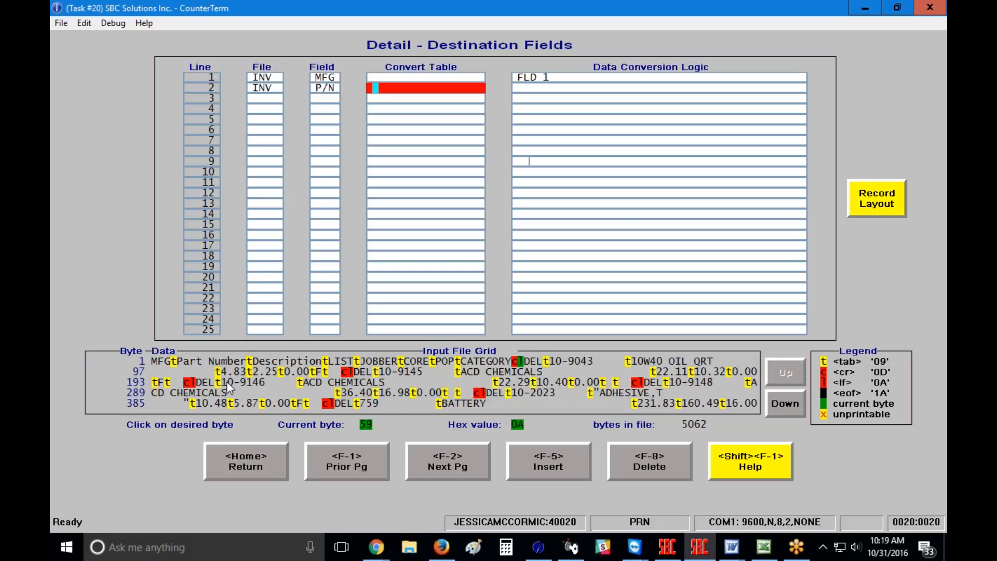
{"action": "key", "text": "Return"}
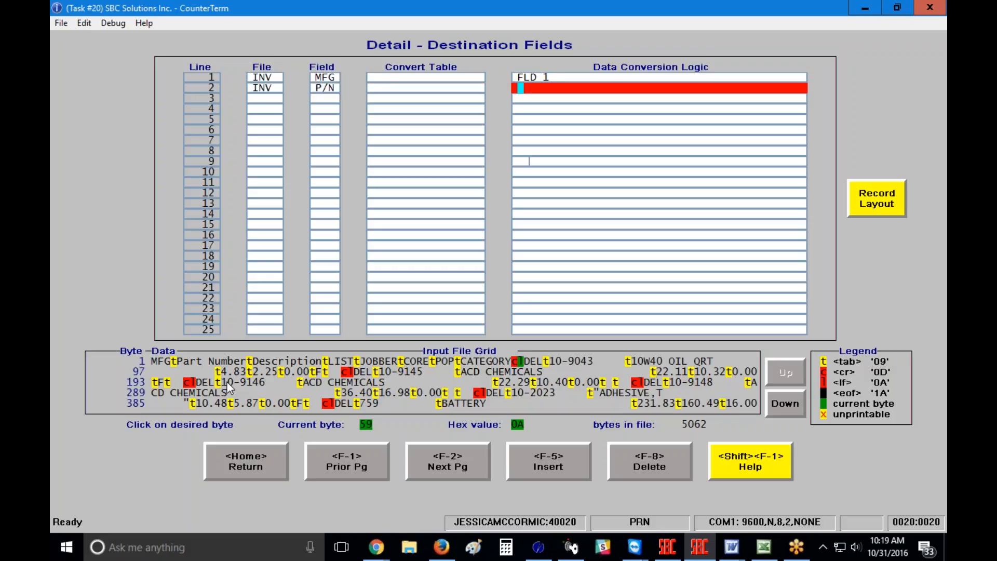
{"action": "type", "text": "FLD 2"}
{"action": "key", "text": "Return"}
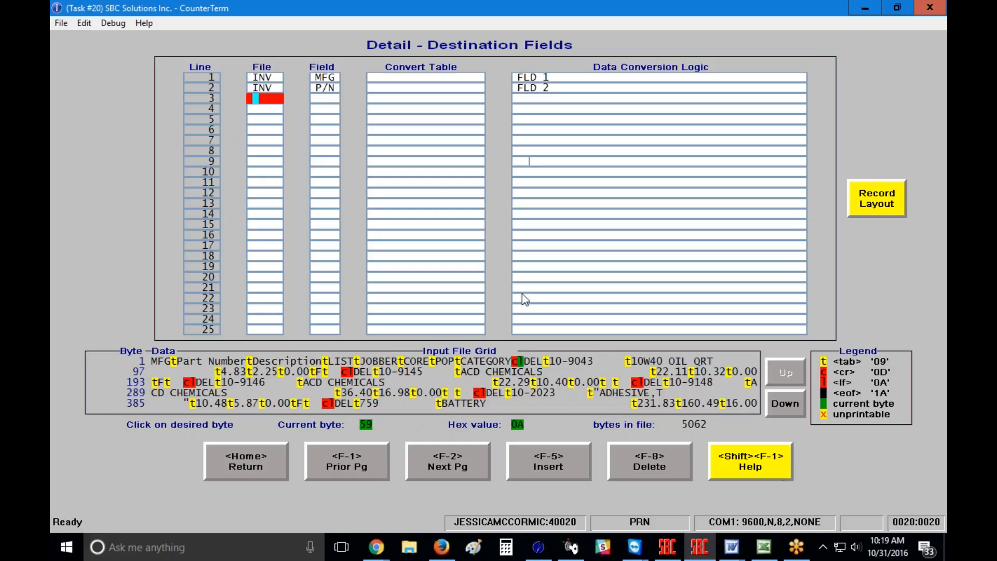
{"action": "type", "text": "INV"}
{"action": "key", "text": "Return"}
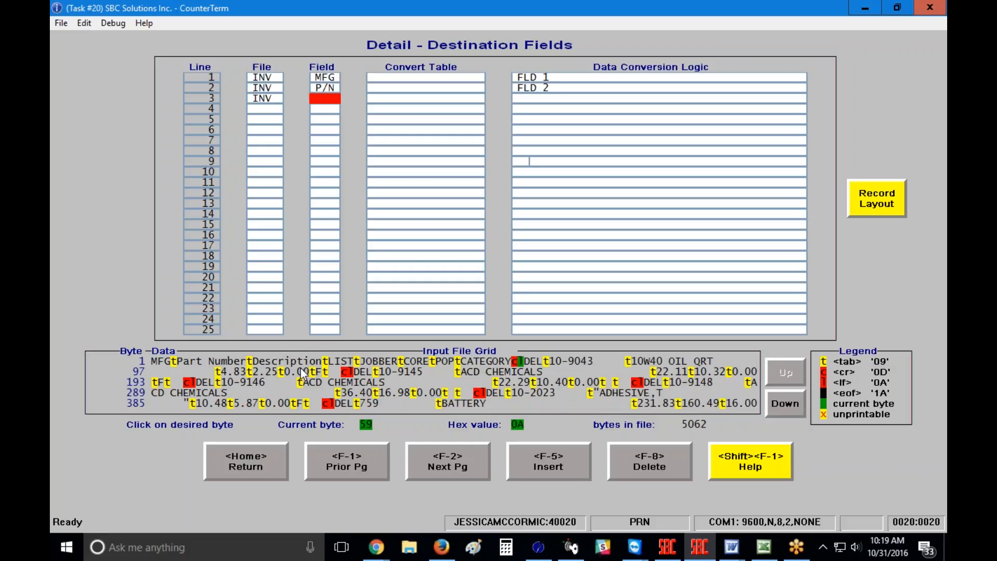
Step: Check the available INV fields, then map line 3 to DES with logic FLD 3
{"action": "left_click", "coordinate": [737, 457]}
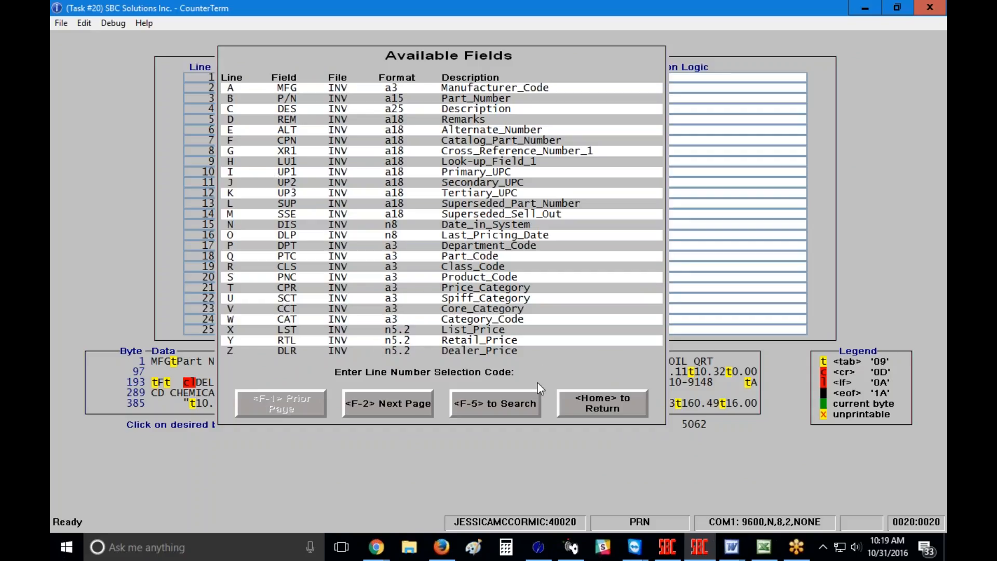
{"action": "left_click", "coordinate": [580, 403]}
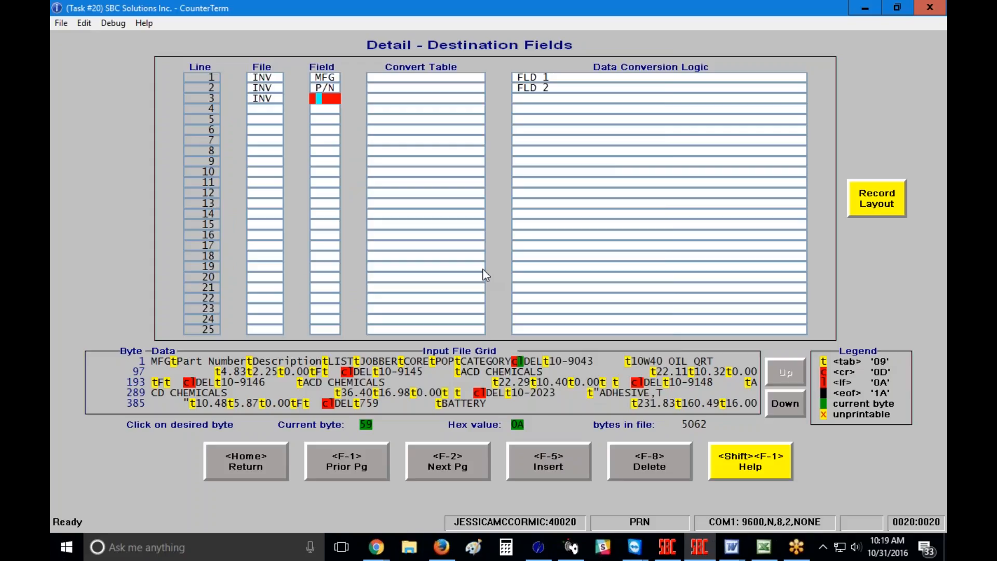
{"action": "type", "text": "DES"}
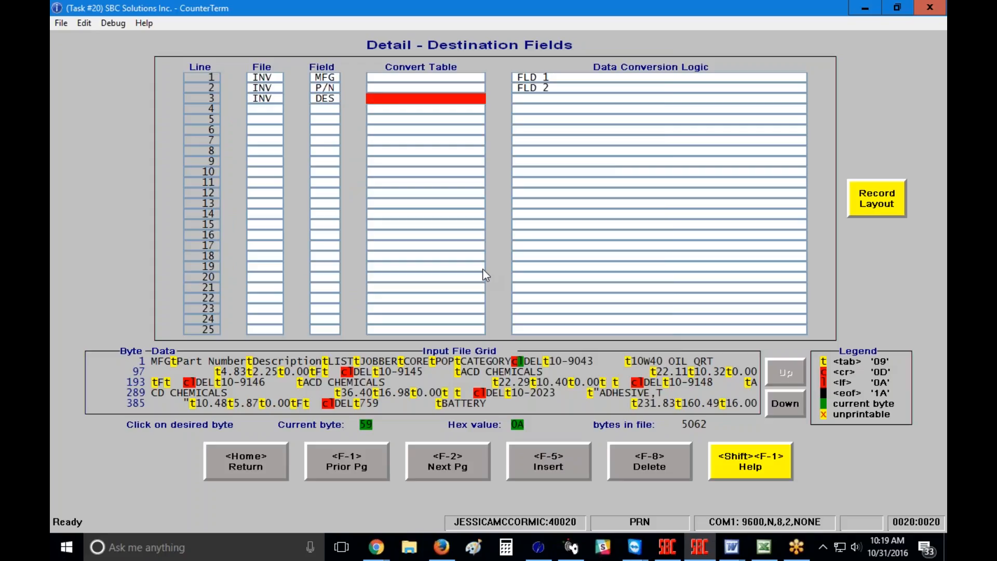
{"action": "key", "text": "Return"}
{"action": "type", "text": "FLD 3"}
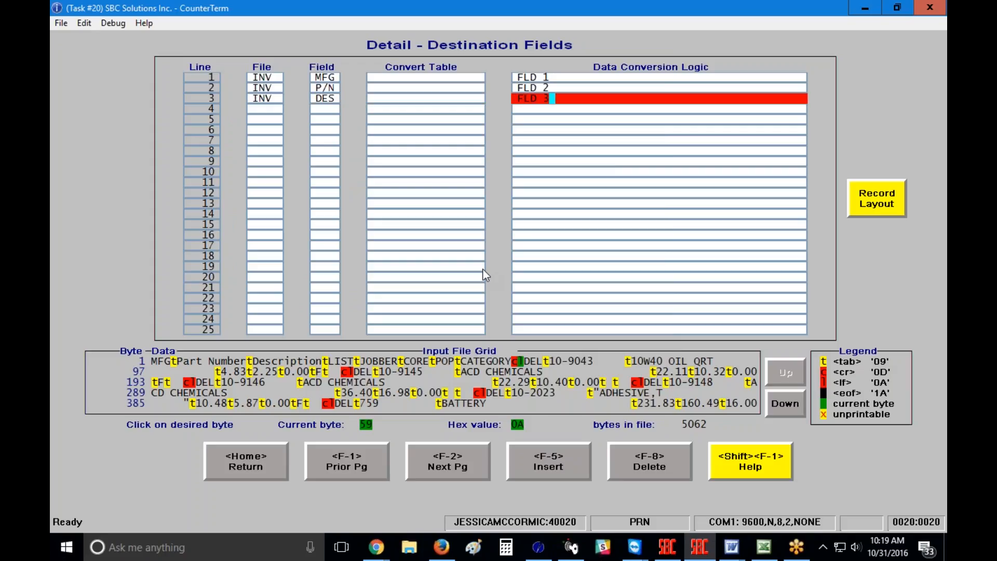
{"action": "key", "text": "Return"}
Step: Map line 4 to INV LST as FLD 4 and line 5 to INV JBR as FLD 5
{"action": "type", "text": "INV"}
{"action": "key", "text": "Return"}
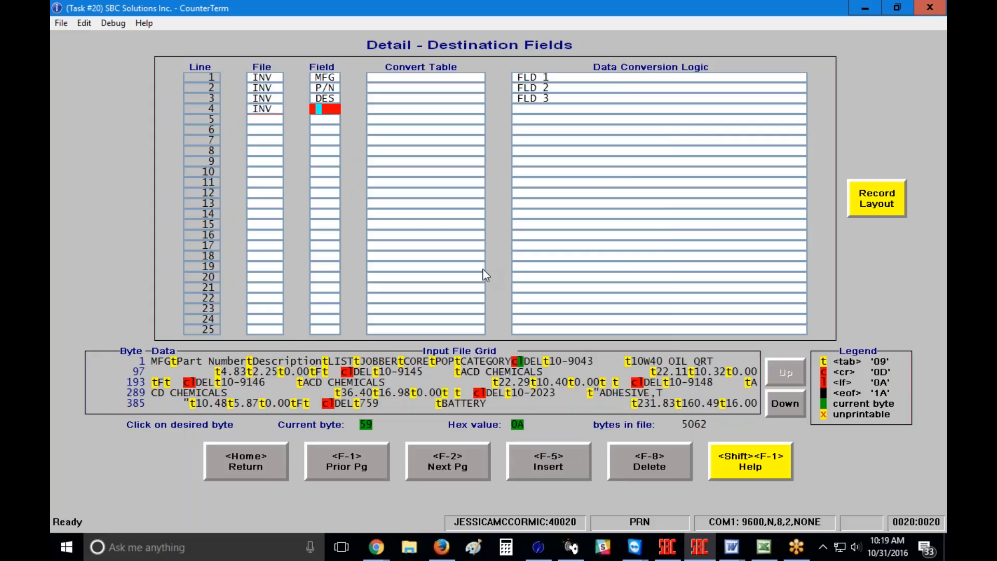
{"action": "type", "text": "LST"}
{"action": "key", "text": "Return"}
{"action": "key", "text": "Return"}
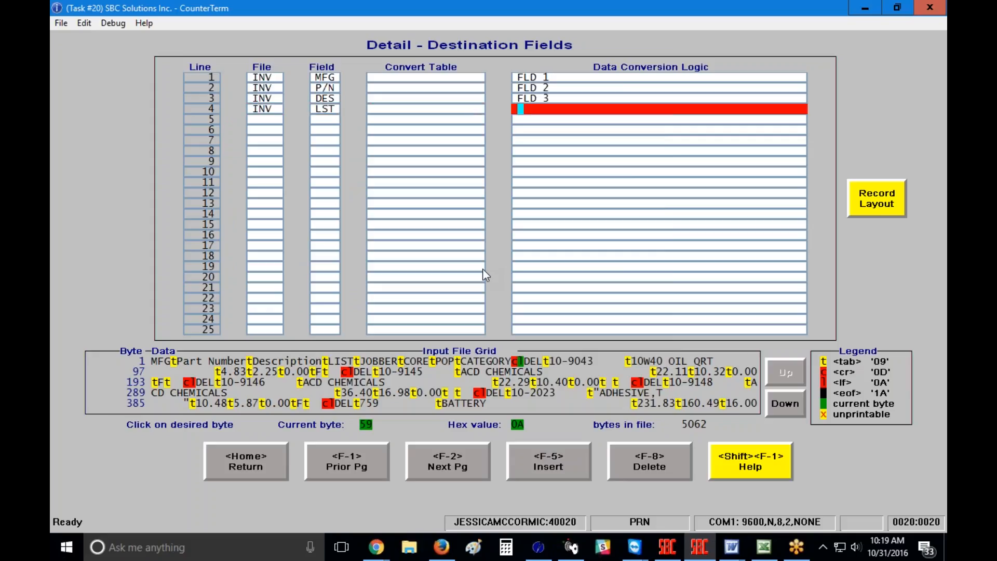
{"action": "type", "text": "FLD 4"}
{"action": "key", "text": "Return"}
{"action": "type", "text": "INV"}
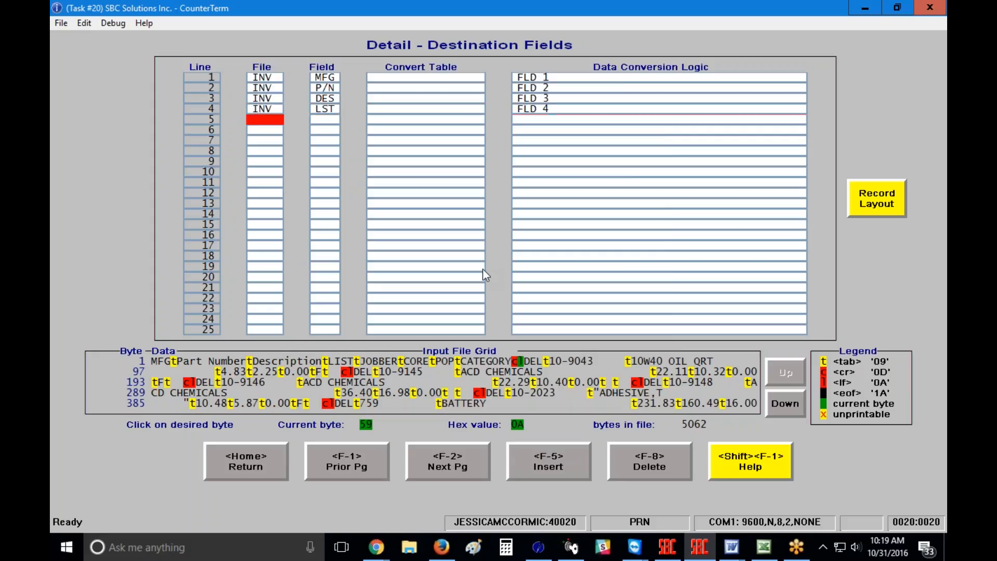
{"action": "key", "text": "Return"}
{"action": "type", "text": "JBR"}
{"action": "key", "text": "Return"}
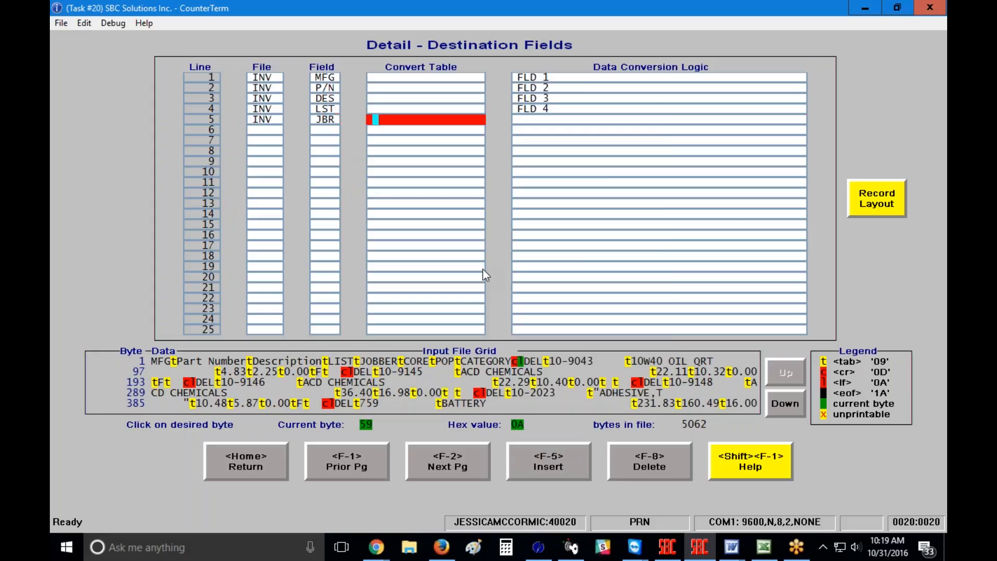
{"action": "key", "text": "Return"}
{"action": "type", "text": "FLD 5"}
Step: Map line 6 to INV COR with logic FLD 6, leaving its convert table empty
{"action": "key", "text": "Return"}
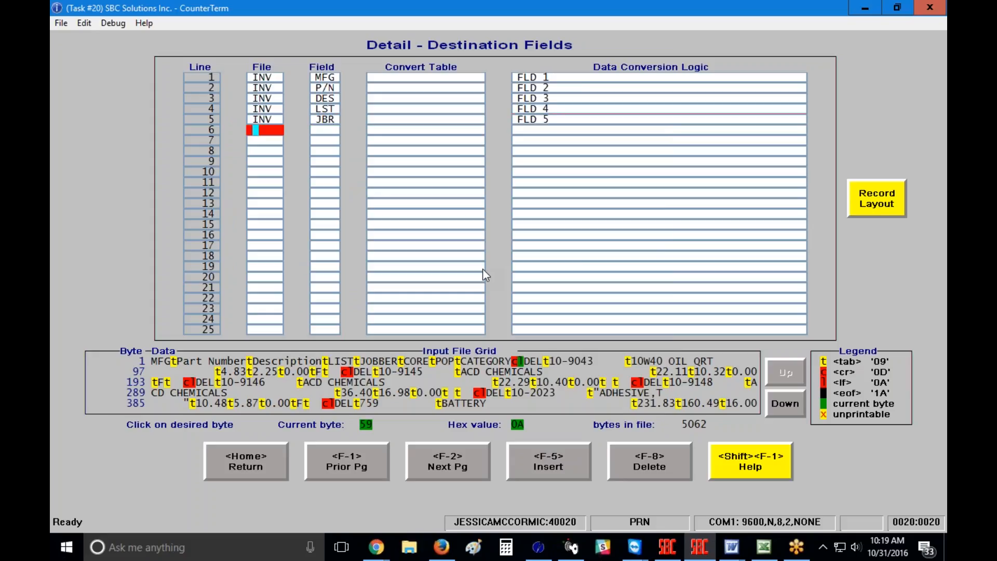
{"action": "type", "text": "INV"}
{"action": "key", "text": "Return"}
{"action": "type", "text": "CO"}
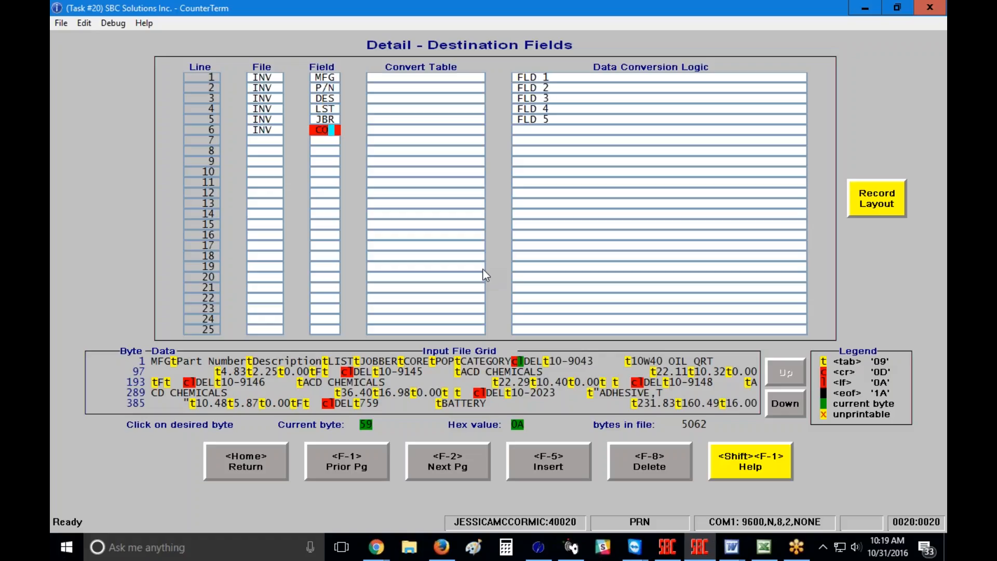
{"action": "type", "text": "R"}
{"action": "key", "text": "Return"}
{"action": "type", "text": "E"}
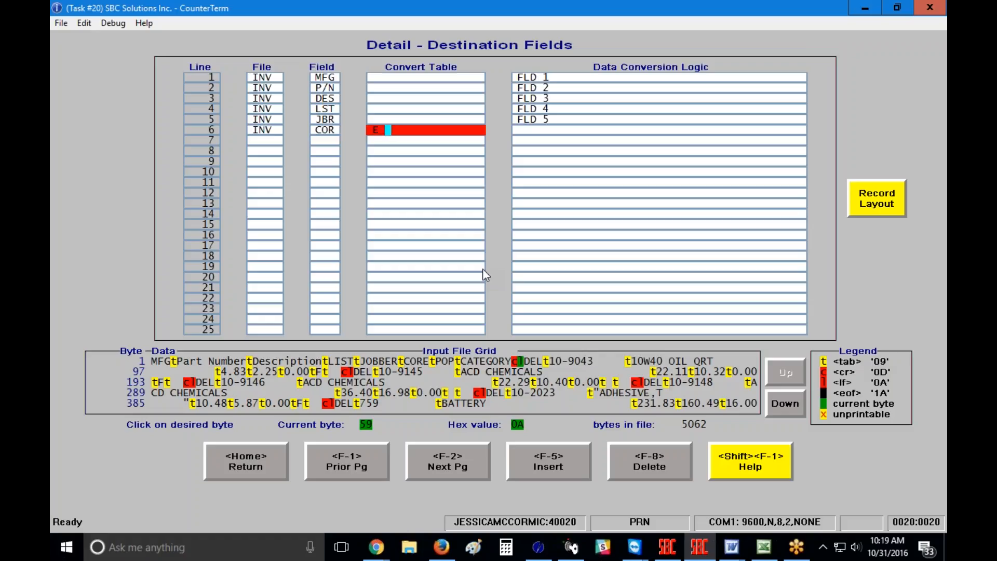
{"action": "key", "text": "BackSpace"}
{"action": "key", "text": "Return"}
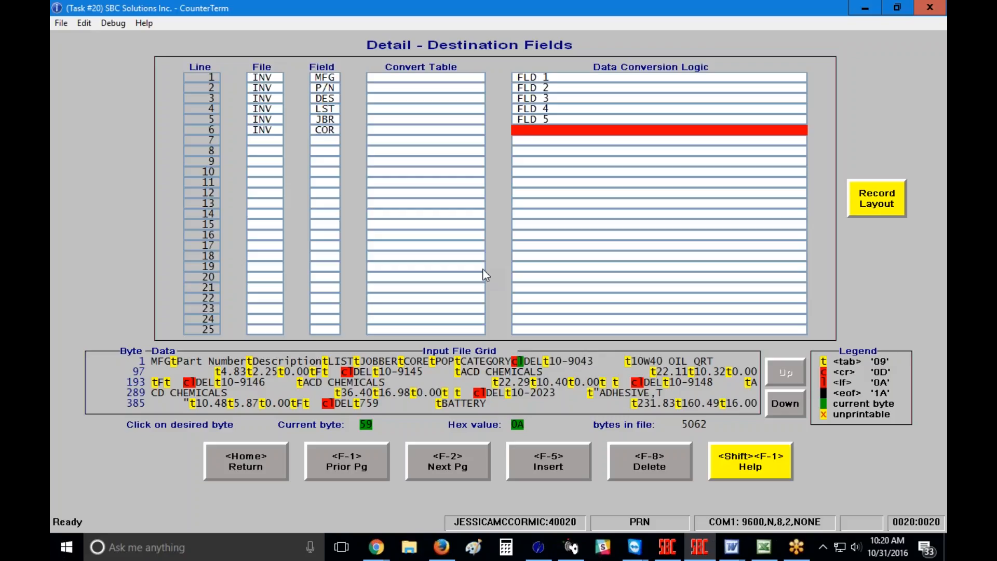
{"action": "type", "text": "FLD 6"}
{"action": "key", "text": "Return"}
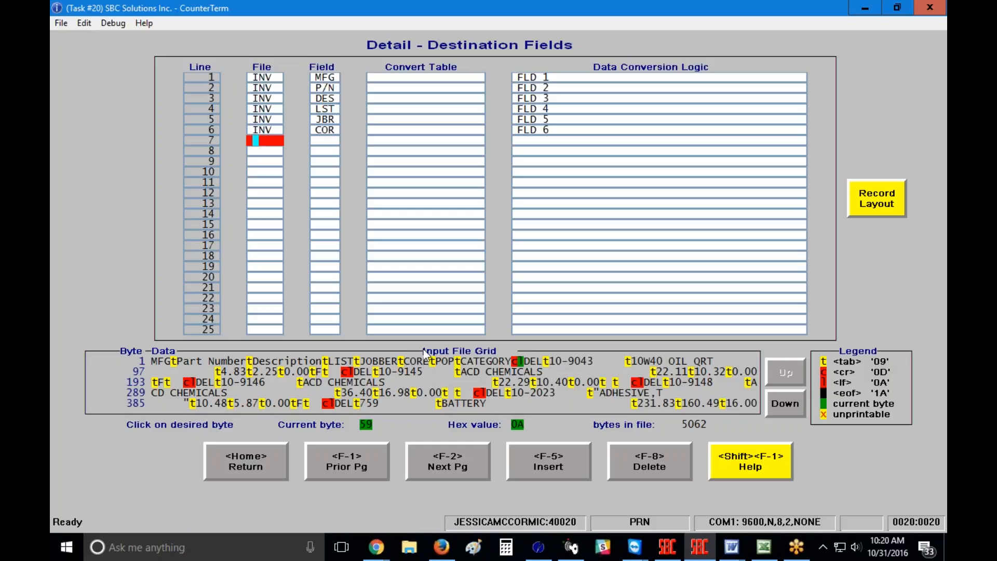
Step: Map line 7 to INV field CCS with conversion logic FLD 6
{"action": "key", "text": "Return"}
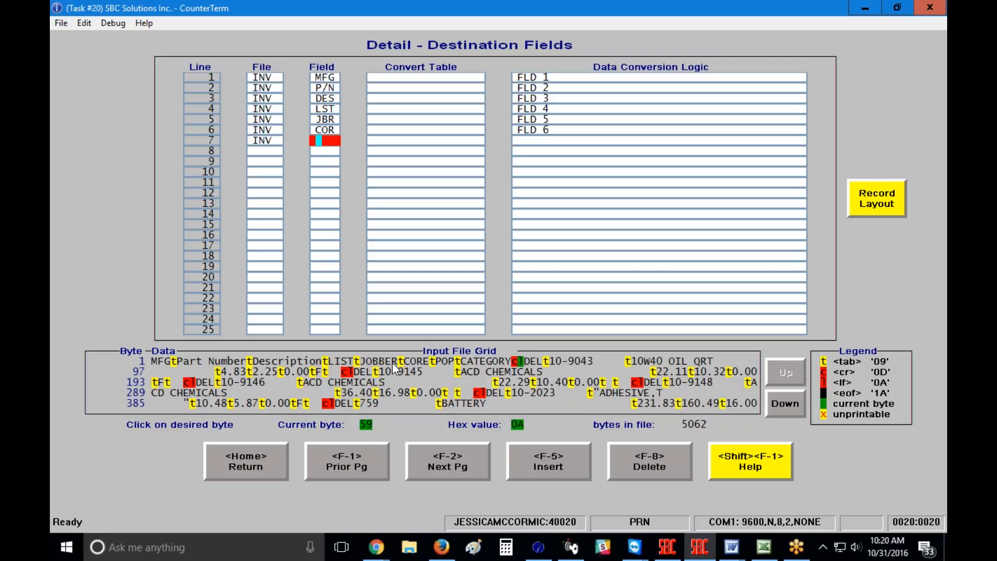
{"action": "type", "text": "CCS"}
{"action": "key", "text": "Return"}
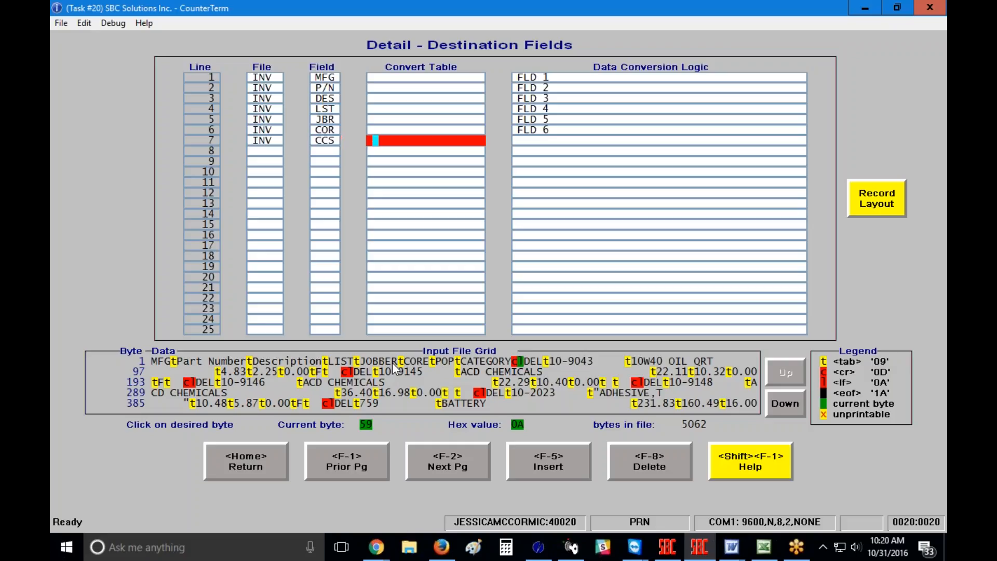
{"action": "key", "text": "Return"}
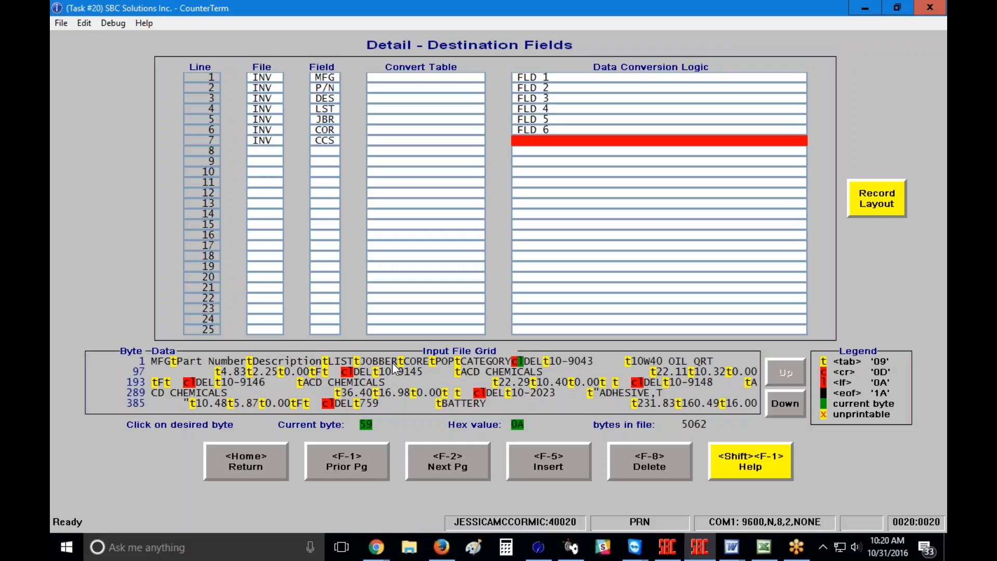
{"action": "type", "text": "FLD 6"}
{"action": "key", "text": "Return"}
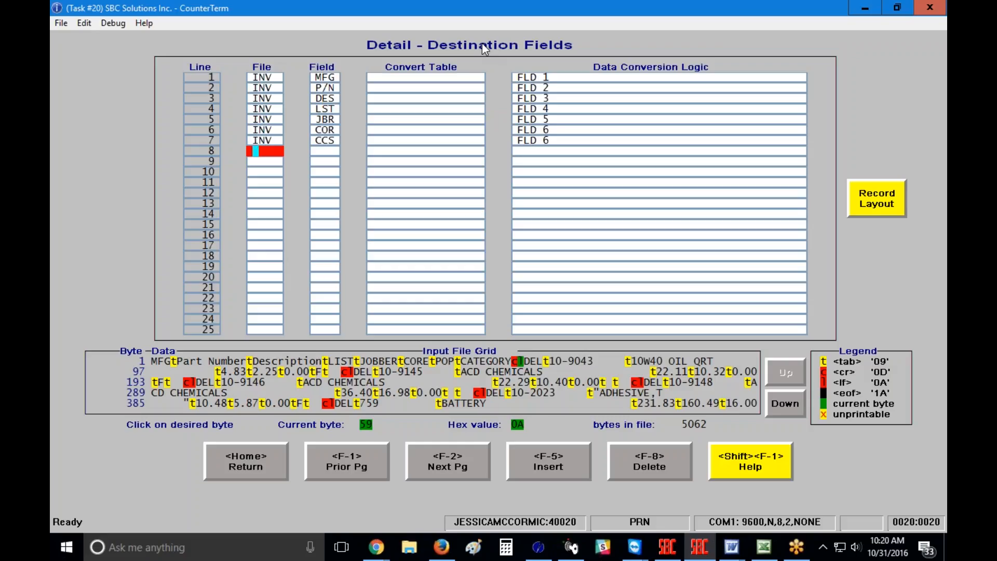
Step: Enter INV POP with FLD 7 on line 8, INV CAT with FLD 8 on line 9, and INV DLP on line 10
{"action": "type", "text": "INV"}
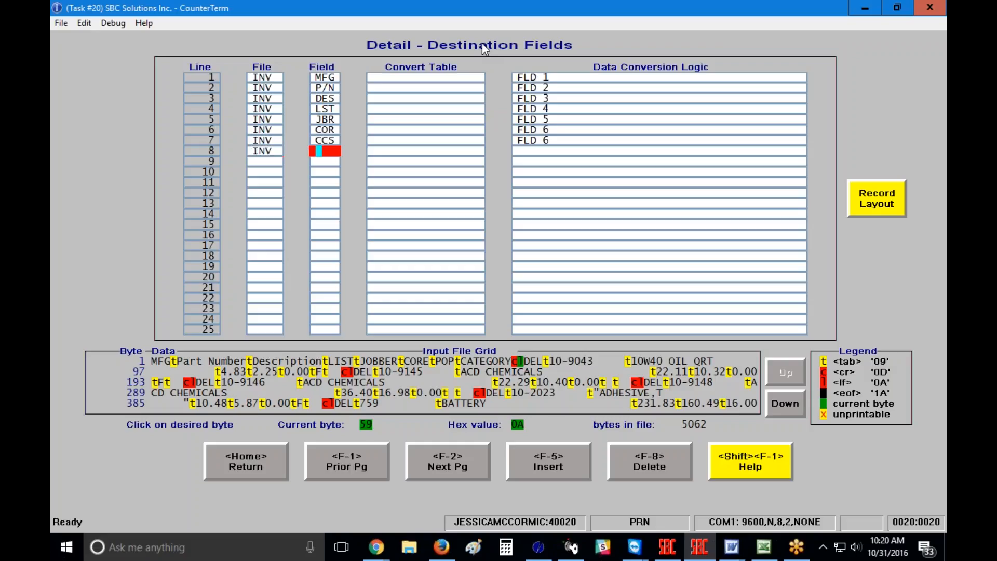
{"action": "type", "text": "POP"}
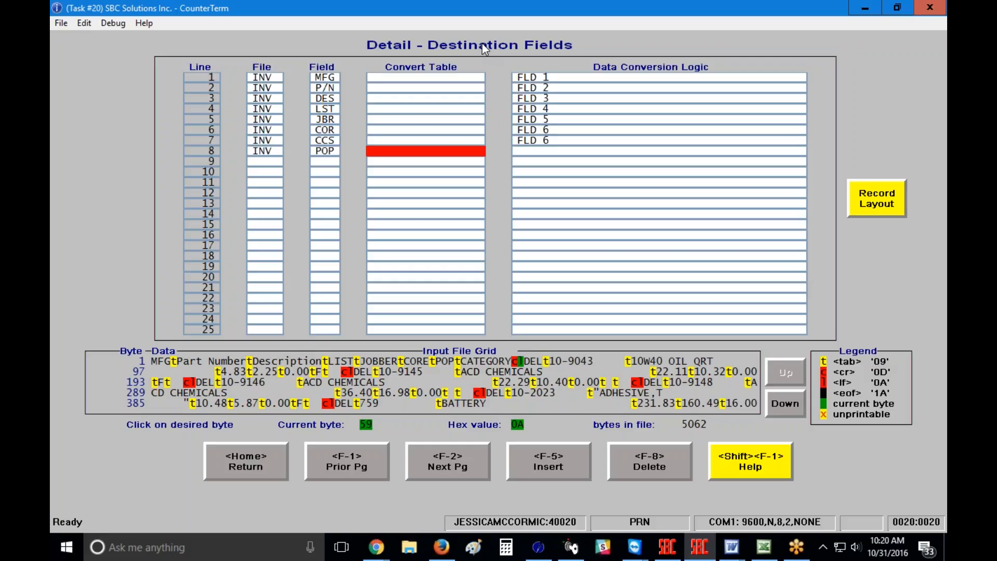
{"action": "key", "text": "Return"}
{"action": "type", "text": "FLD "}
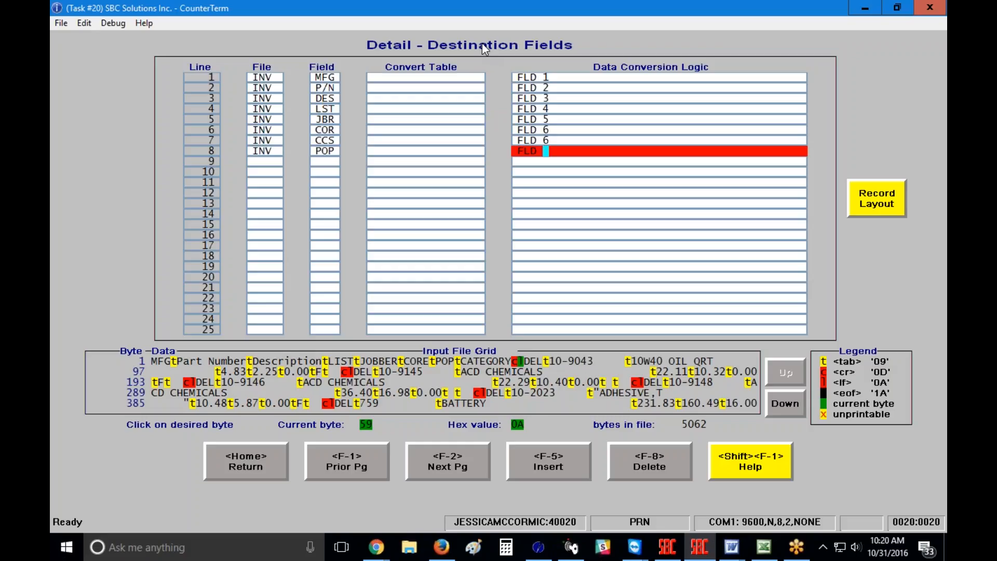
{"action": "type", "text": "7"}
{"action": "key", "text": "Return"}
{"action": "type", "text": "INV"}
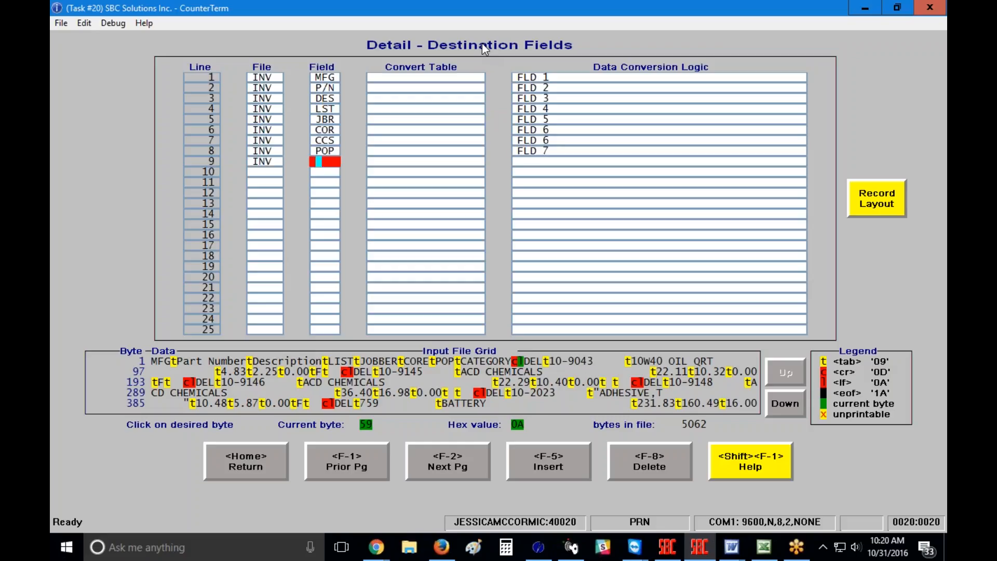
{"action": "type", "text": "CAT"}
{"action": "key", "text": "Return"}
{"action": "type", "text": "FL"}
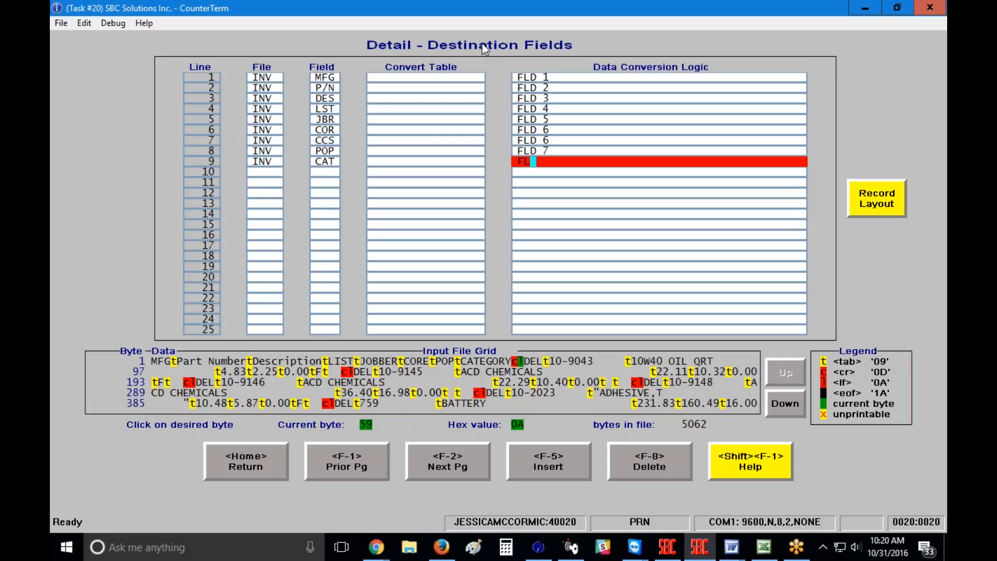
{"action": "type", "text": "D 8"}
{"action": "key", "text": "Return"}
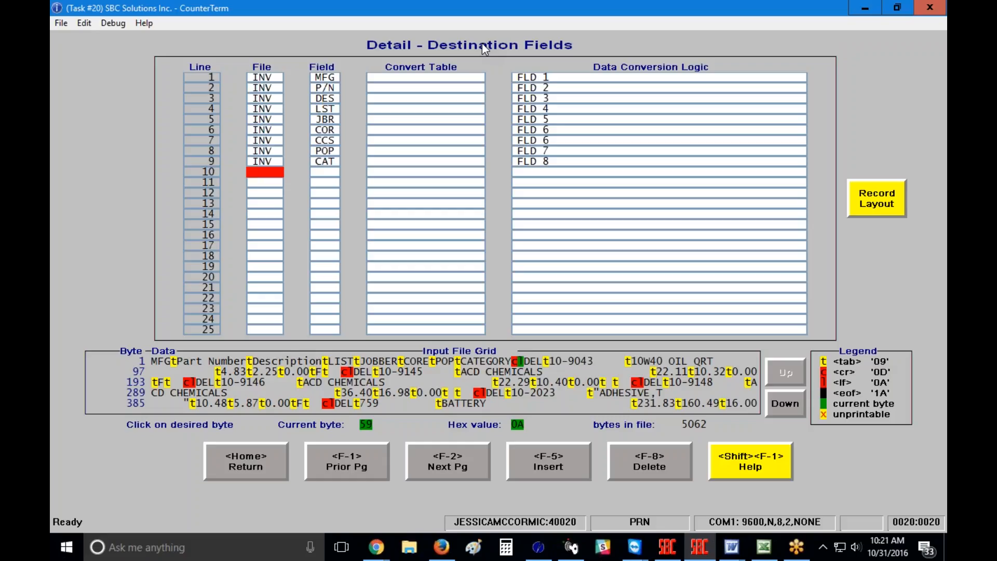
{"action": "type", "text": "INV"}
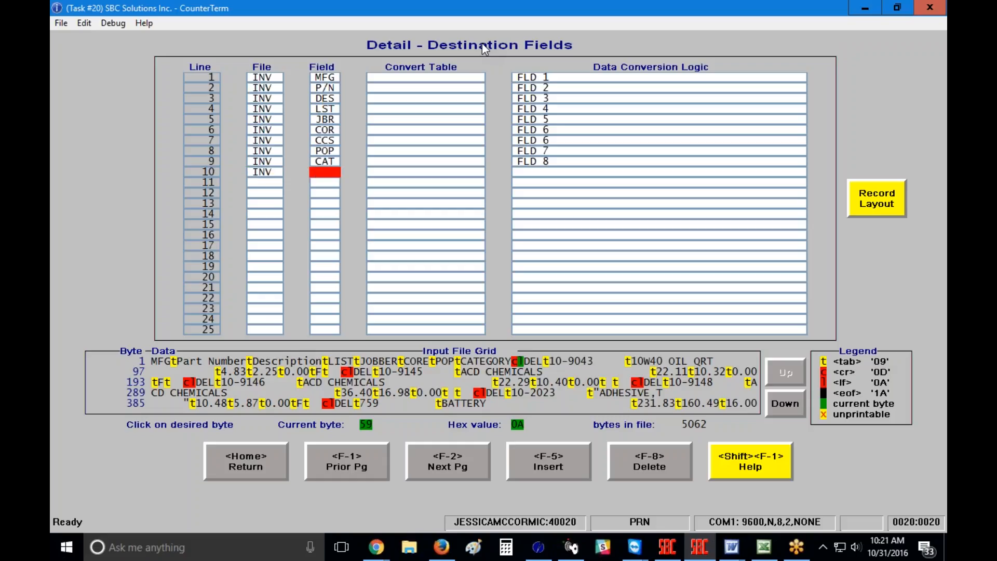
{"action": "type", "text": "DLP"}
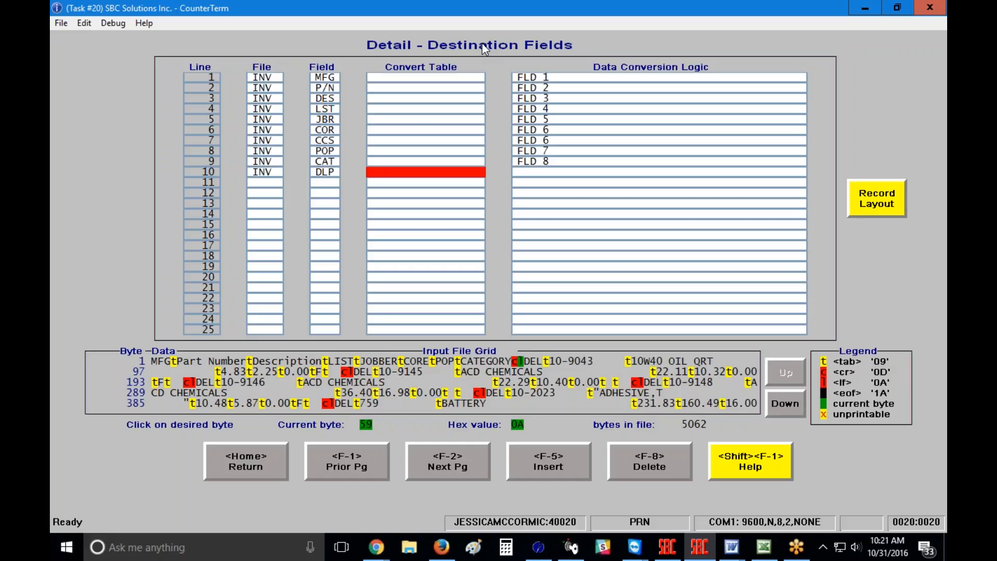
{"action": "key", "text": "Return"}
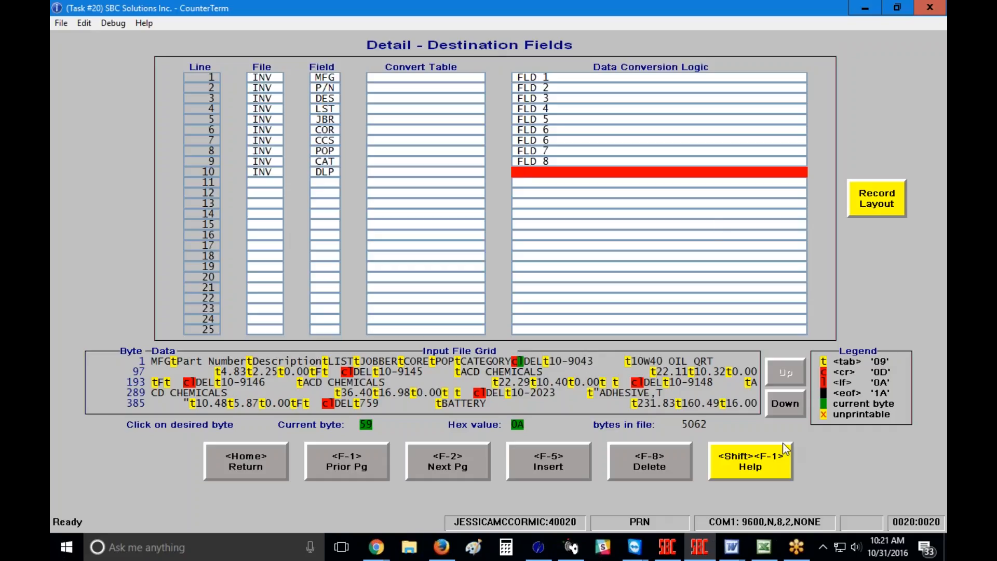
{"action": "left_click", "coordinate": [746, 461]}
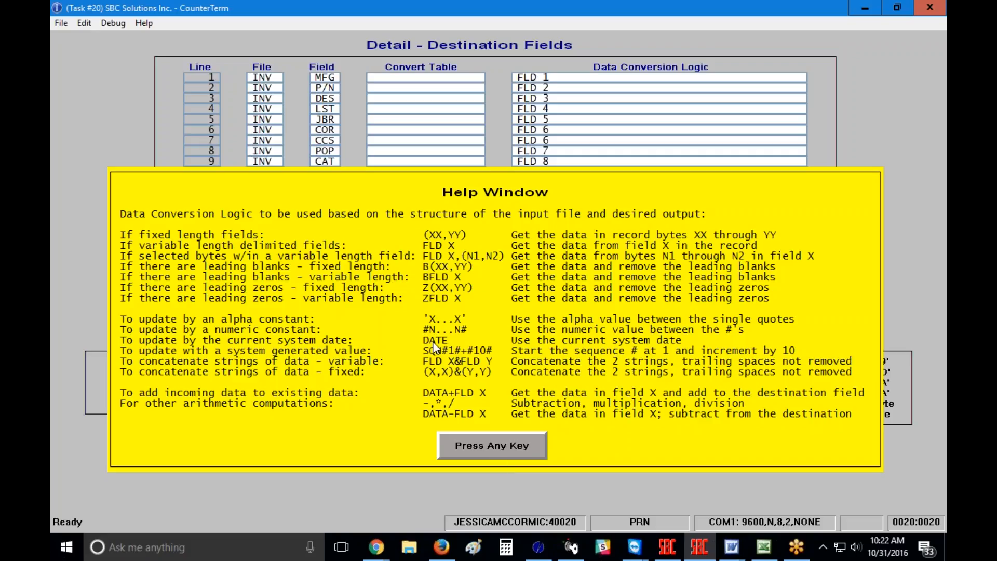
{"action": "left_click", "coordinate": [498, 445]}
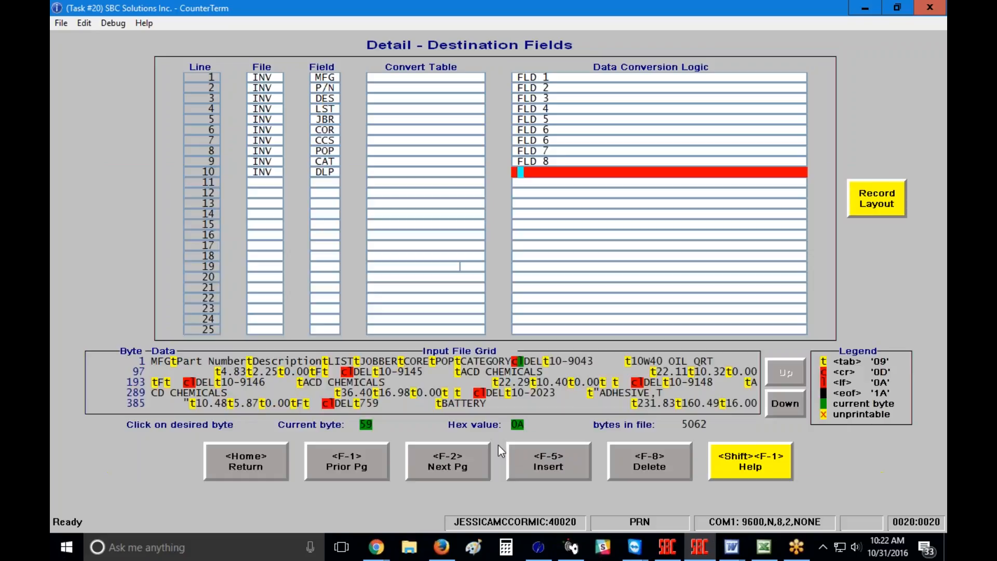
Step: Enter #20161001# as line 10's conversion logic, then move back up to line 4
{"action": "type", "text": "#20161001#"}
{"action": "key", "text": "Return"}
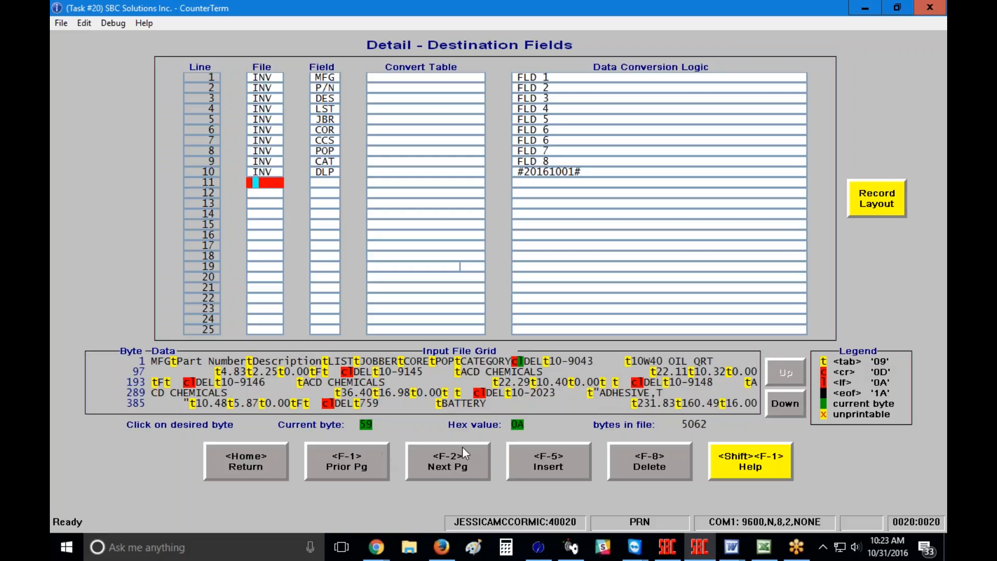
{"action": "key", "text": "Up"}
{"action": "key", "text": "Up"}
{"action": "key", "text": "Up"}
{"action": "key", "text": "Up"}
{"action": "key", "text": "Up"}
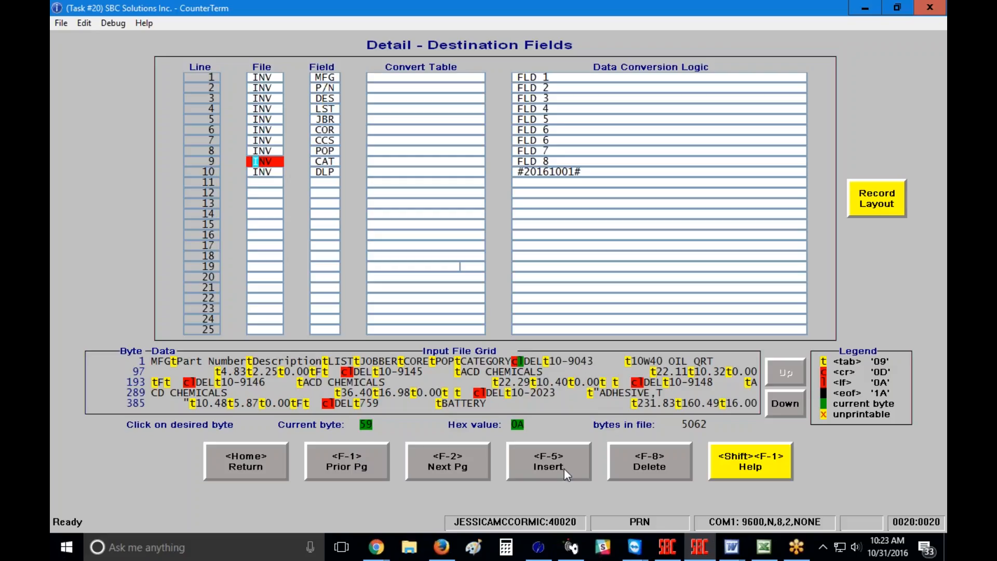
{"action": "key", "text": "Up"}
{"action": "key", "text": "Up"}
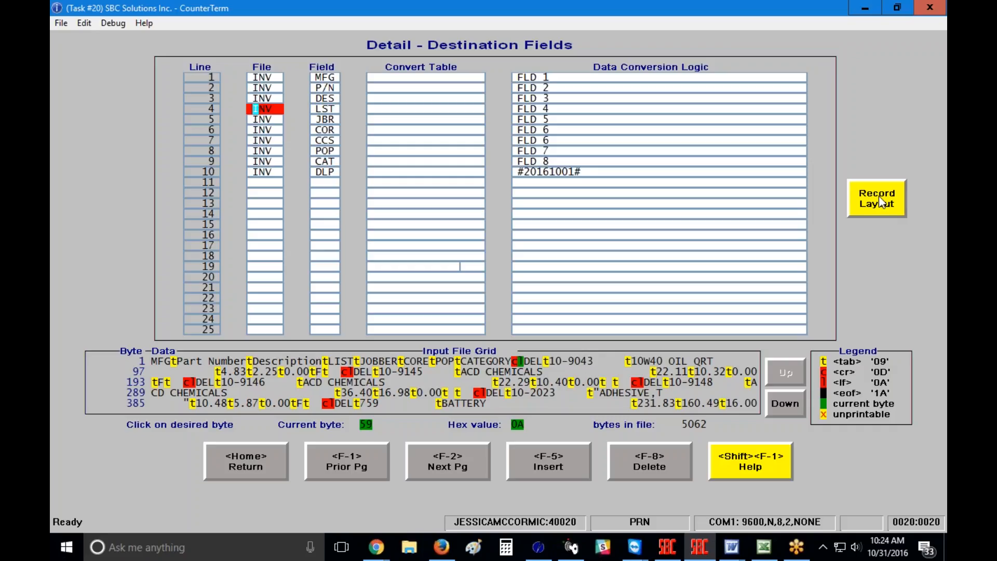
Step: Preview the first four input records' field layouts, then return to the import program overview
{"action": "left_click", "coordinate": [879, 198]}
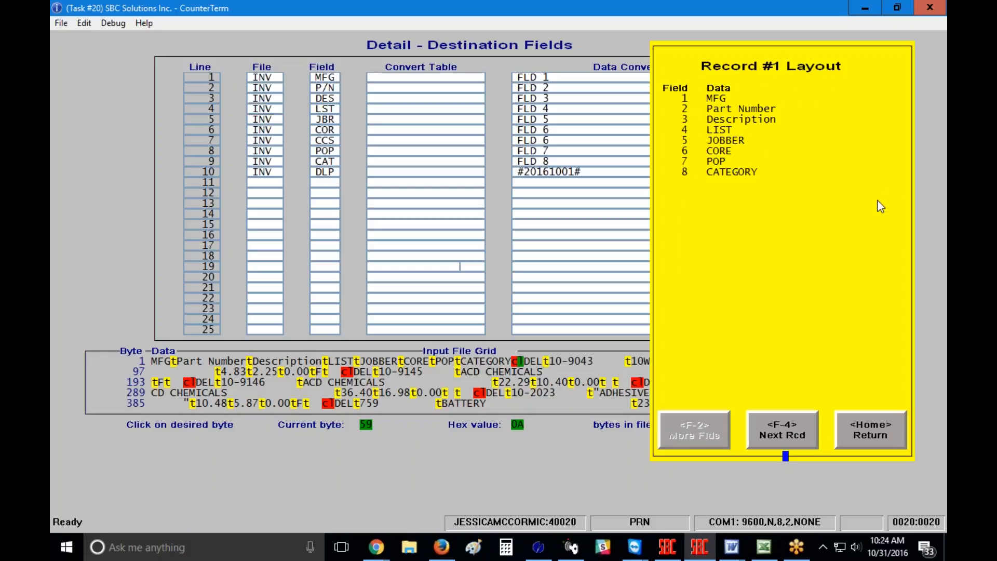
{"action": "left_click", "coordinate": [775, 432]}
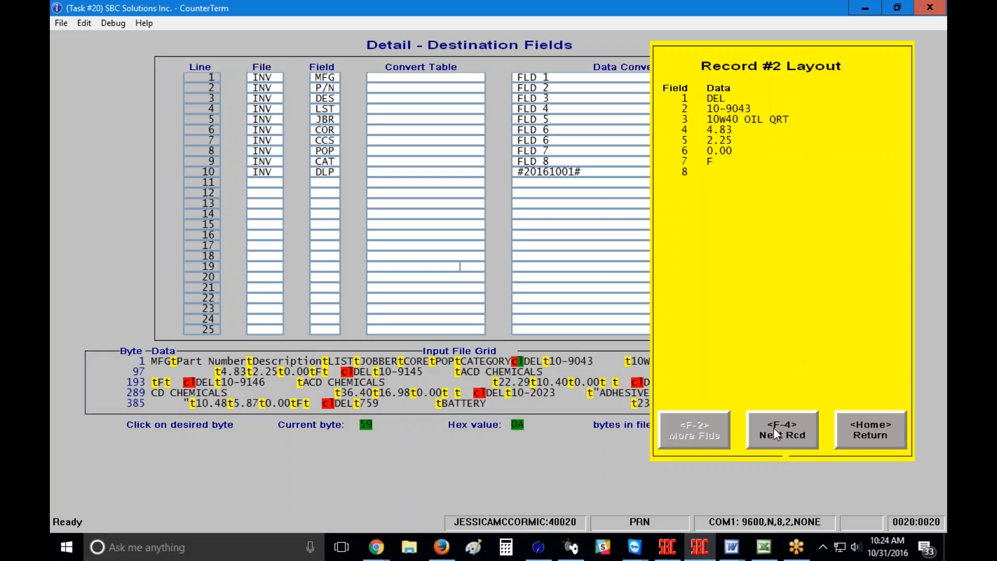
{"action": "left_click", "coordinate": [773, 428]}
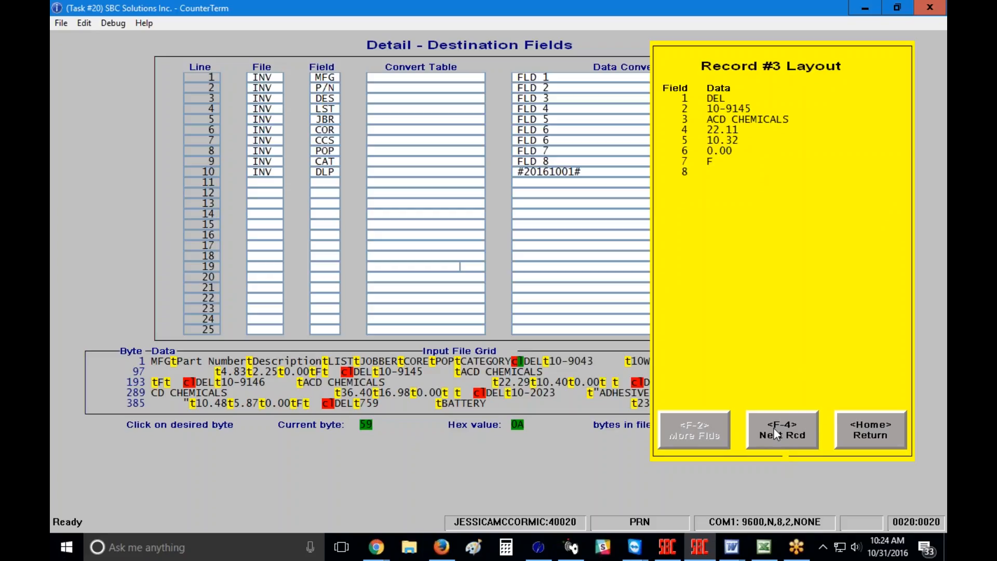
{"action": "left_click", "coordinate": [774, 428]}
{"action": "left_click", "coordinate": [871, 431]}
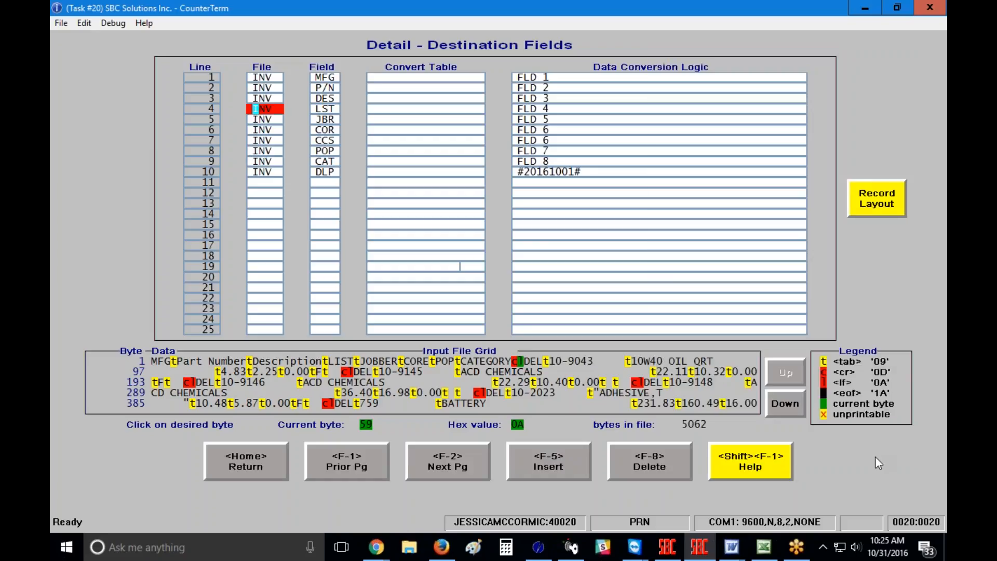
{"action": "left_click", "coordinate": [229, 462]}
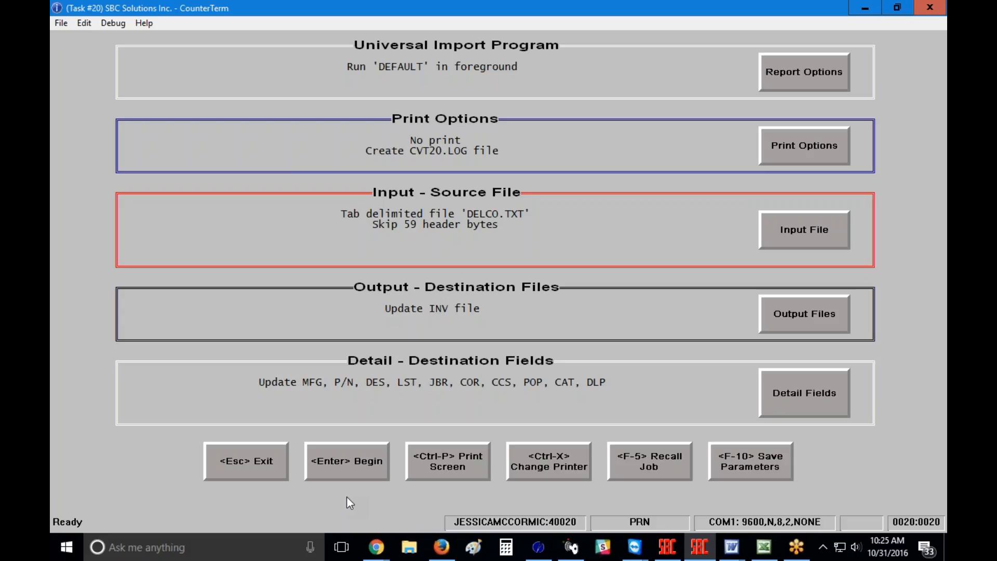
Step: Save the import parameters to library DEL as 'Delco Import - JMM' with security level 0
{"action": "left_click", "coordinate": [756, 466]}
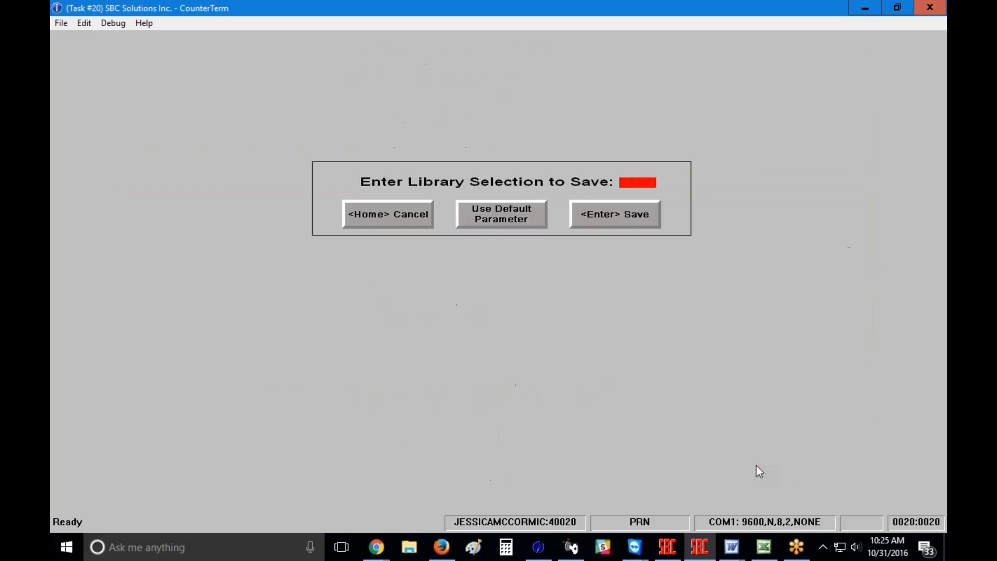
{"action": "type", "text": "DEL"}
{"action": "key", "text": "Return"}
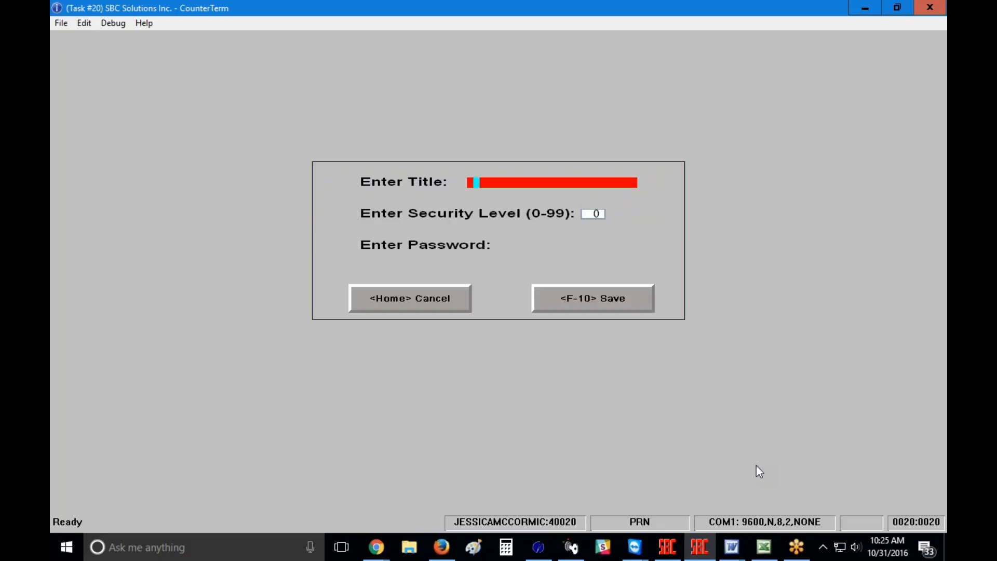
{"action": "type", "text": "Delco Import -"}
{"action": "type", "text": "JMM"}
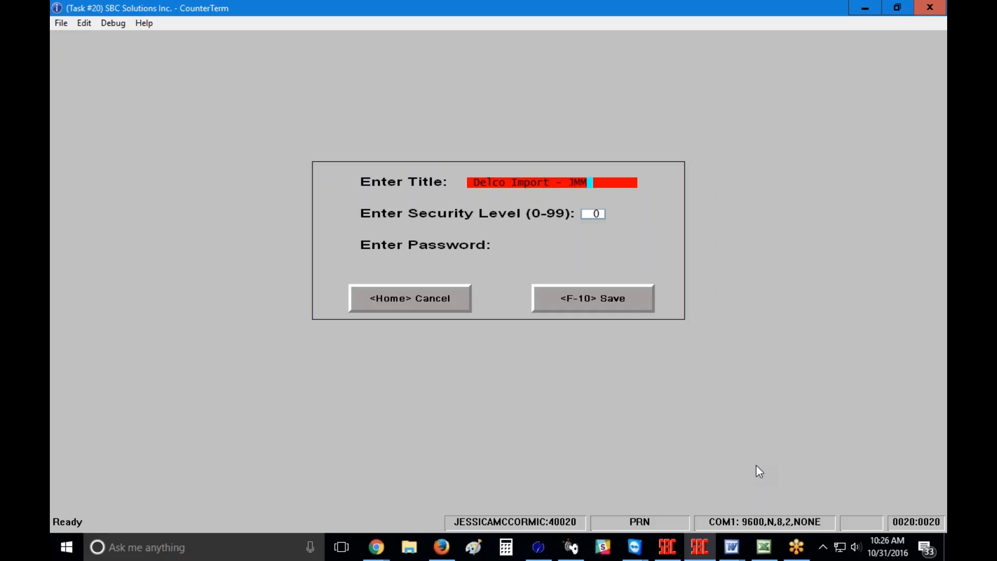
{"action": "key", "text": "Return"}
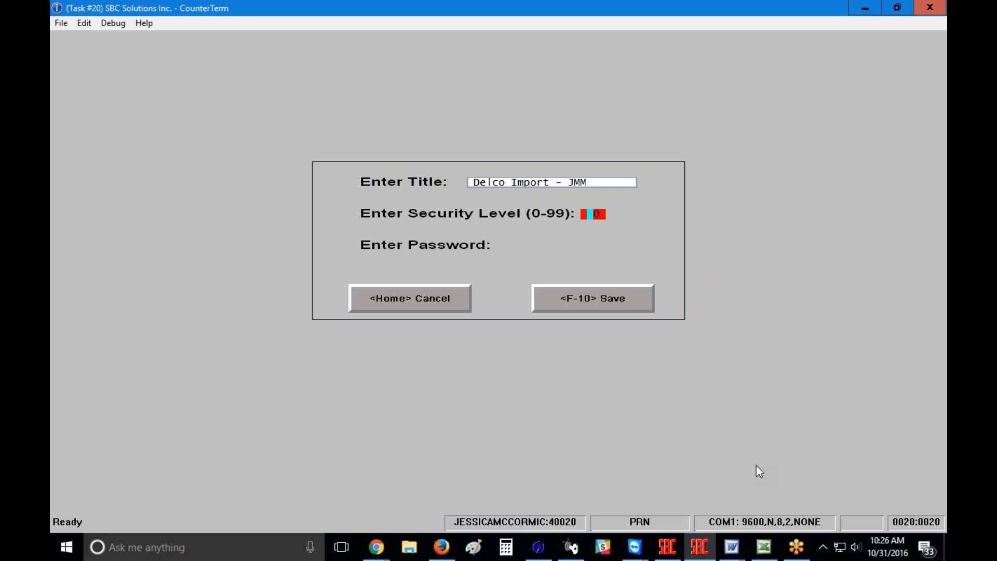
{"action": "key", "text": "Return"}
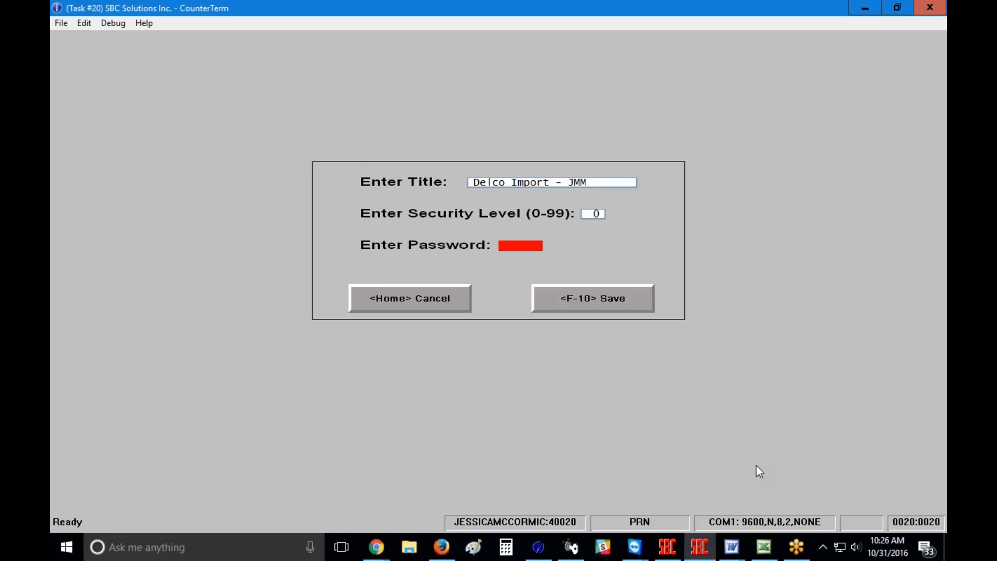
{"action": "key", "text": "Return"}
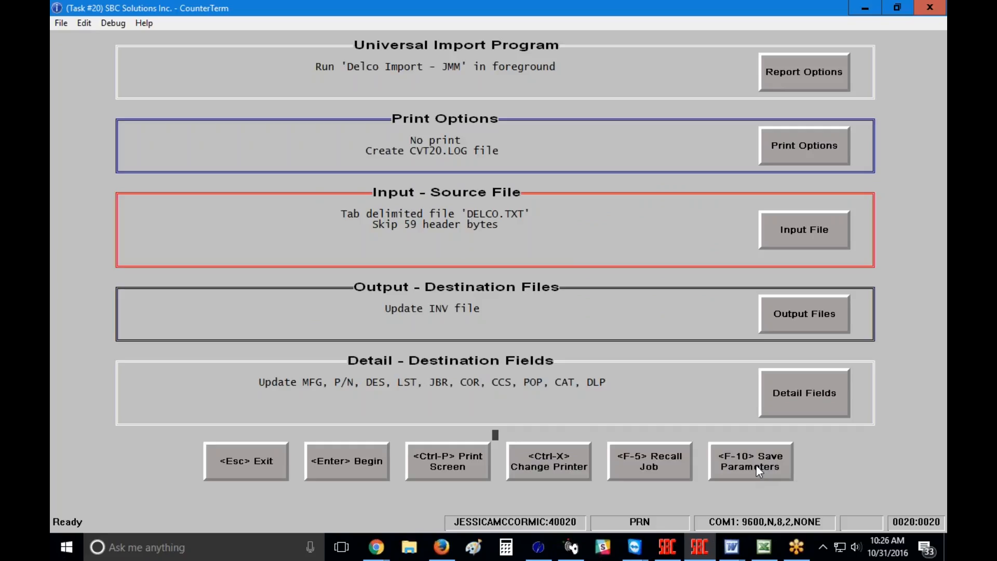
Step: Reopen the Universal Import Tool with the clerk code and recall the DEL 'Delco Import - JMM' job
{"action": "key", "text": "Escape"}
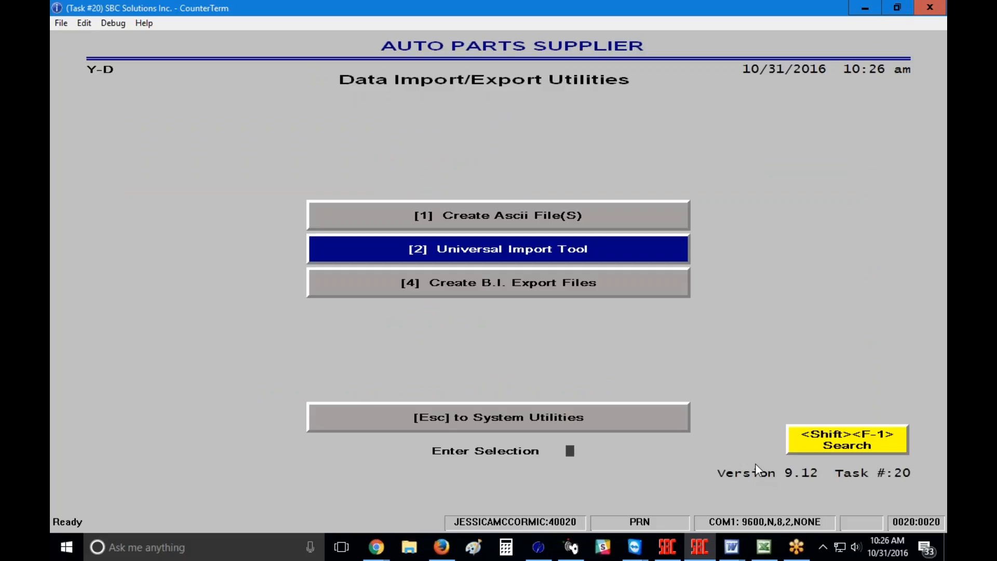
{"action": "left_click", "coordinate": [497, 252]}
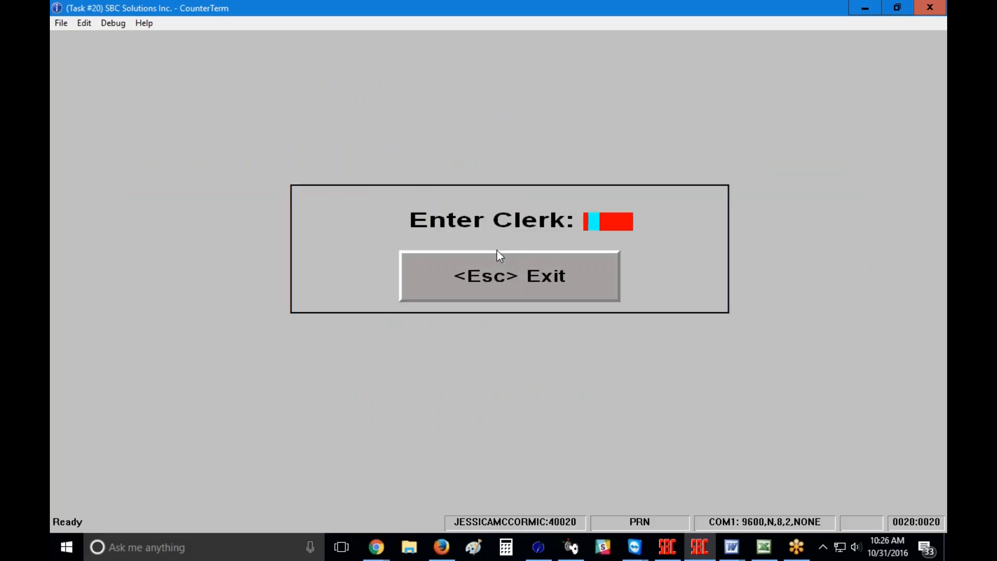
{"action": "type", "text": "JMM"}
{"action": "key", "text": "Return"}
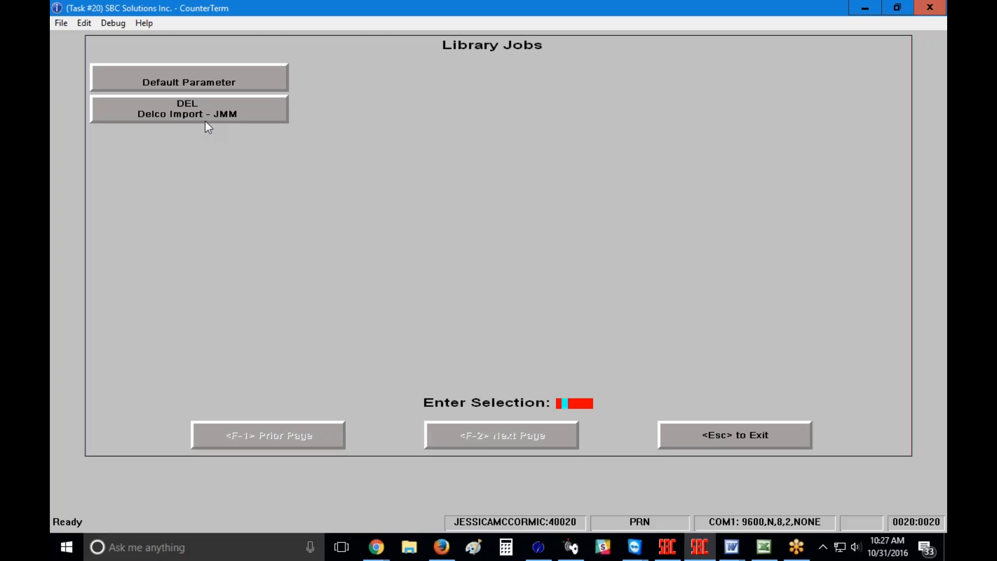
{"action": "left_click", "coordinate": [181, 110]}
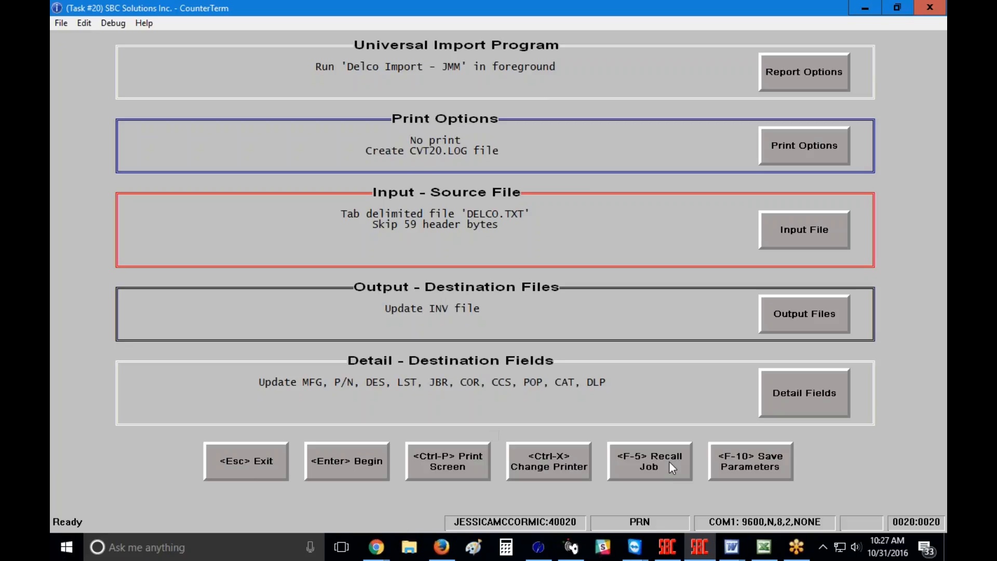
Step: Run the Delco import adding 86 DEL records, skip the log, and exit to the Main Menu
{"action": "left_click", "coordinate": [334, 462]}
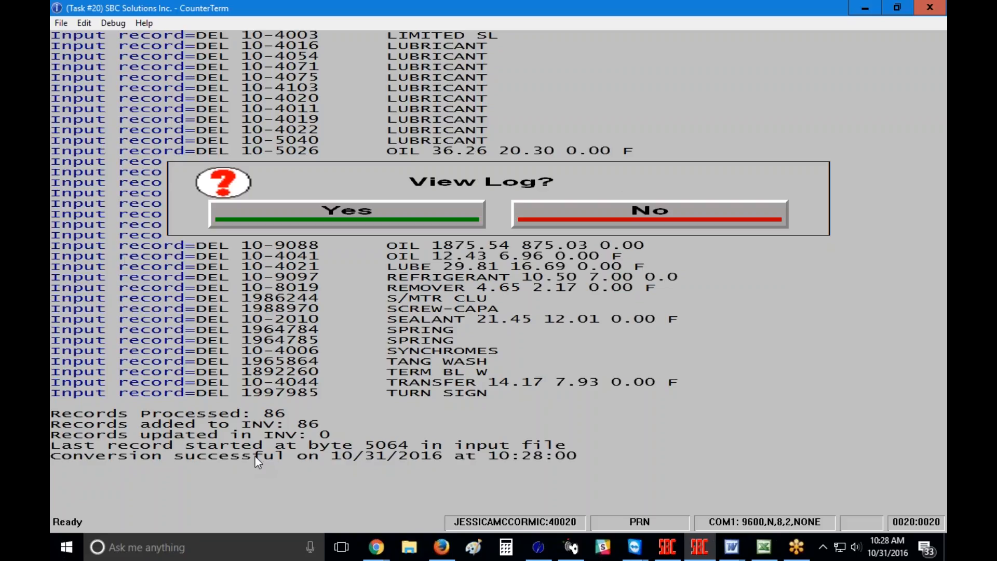
{"action": "left_click", "coordinate": [618, 210]}
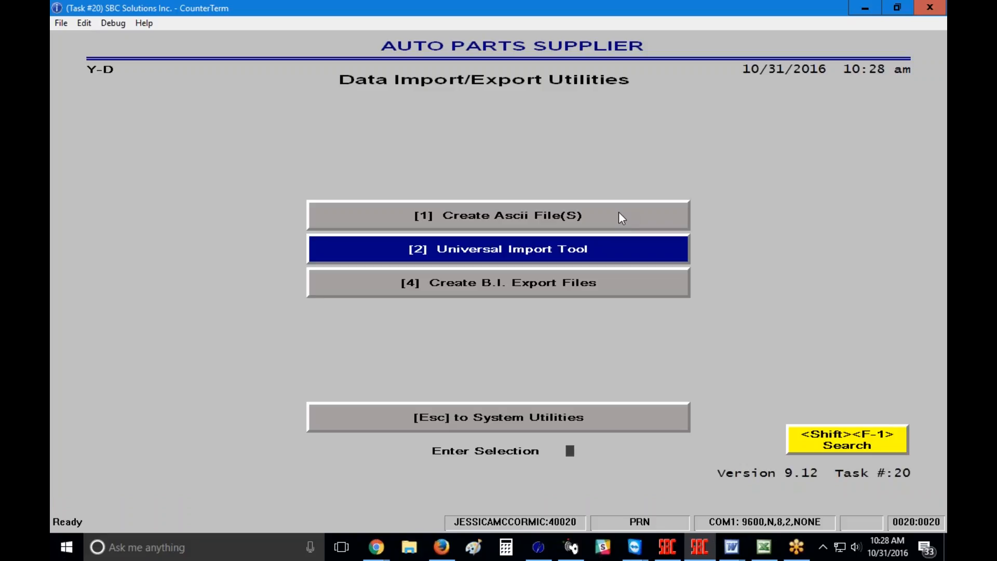
{"action": "key", "text": "Escape"}
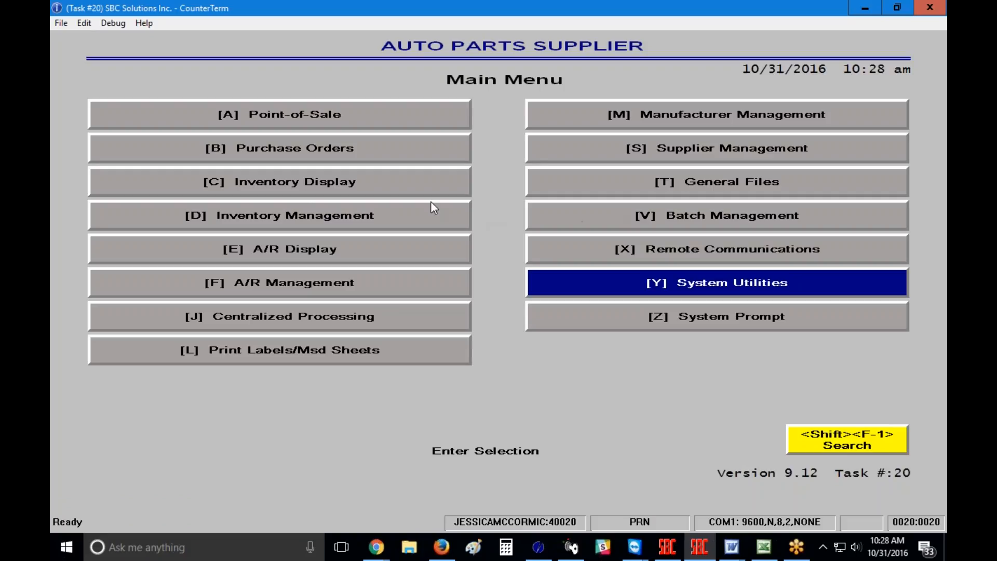
Step: In Inventory Management, look up imported part DEL 10-9146 (ACD CHEMICALS)
{"action": "left_click", "coordinate": [355, 220]}
{"action": "left_click", "coordinate": [276, 216]}
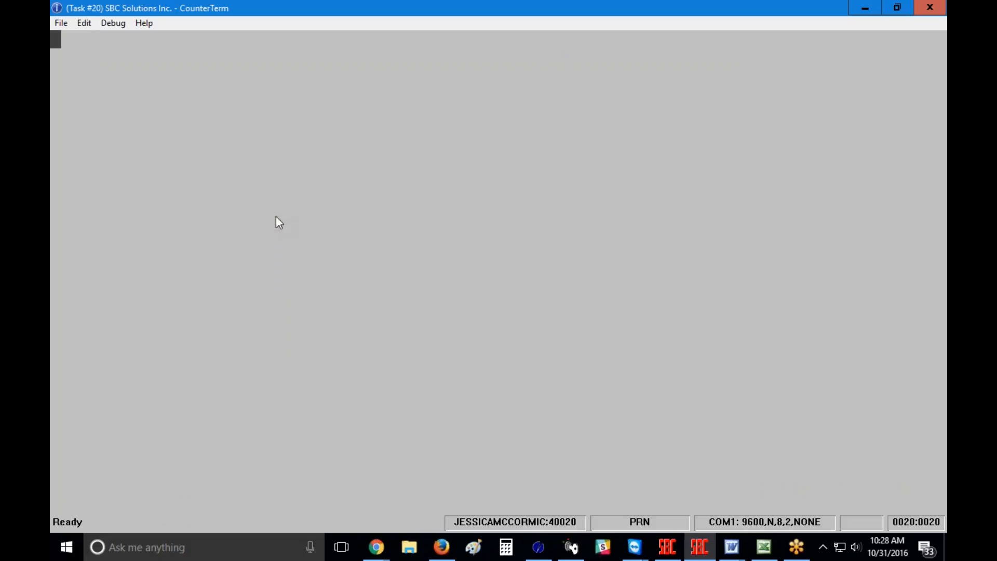
{"action": "type", "text": "**"}
{"action": "key", "text": "Return"}
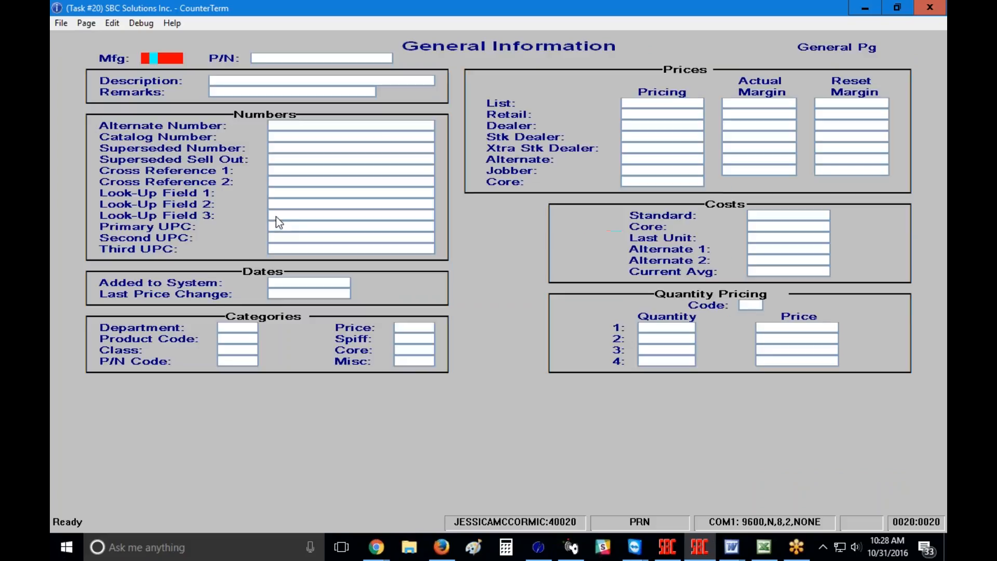
{"action": "type", "text": "DEL"}
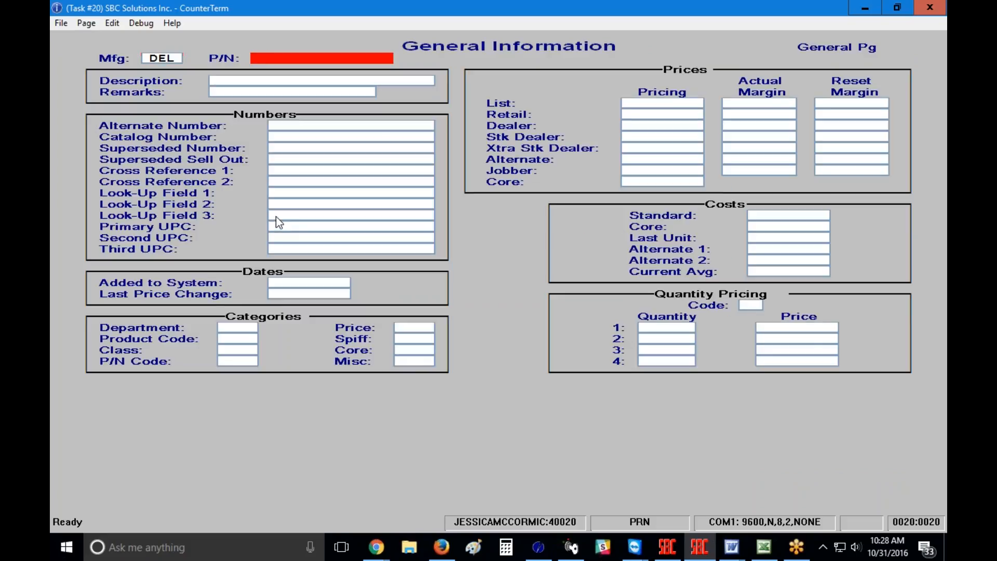
{"action": "type", "text": "10-9146"}
{"action": "key", "text": "Return"}
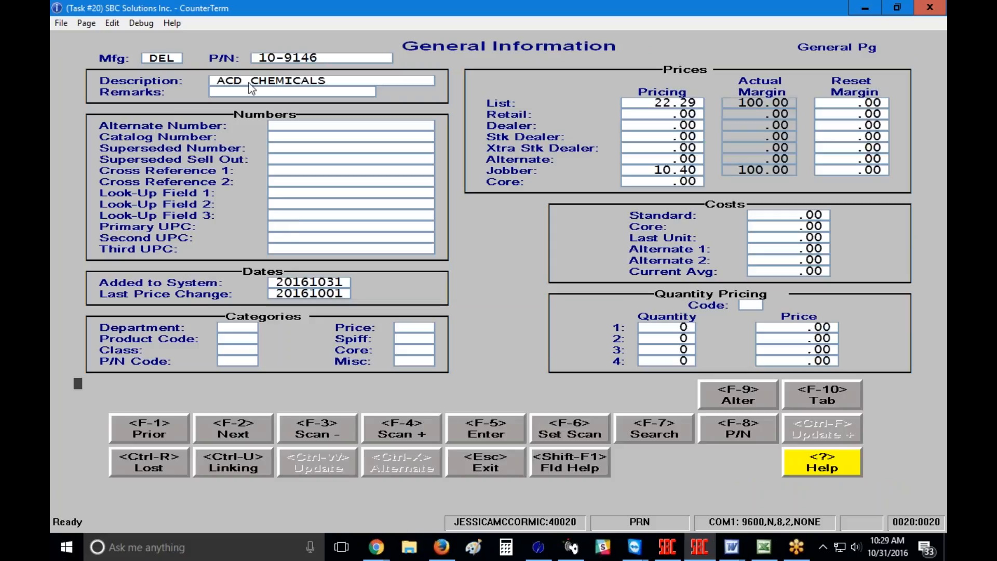
Step: Check its dates, List 22.29 and Jobber 10.40 prices, and costs, then update the record
{"action": "key", "text": "F9"}
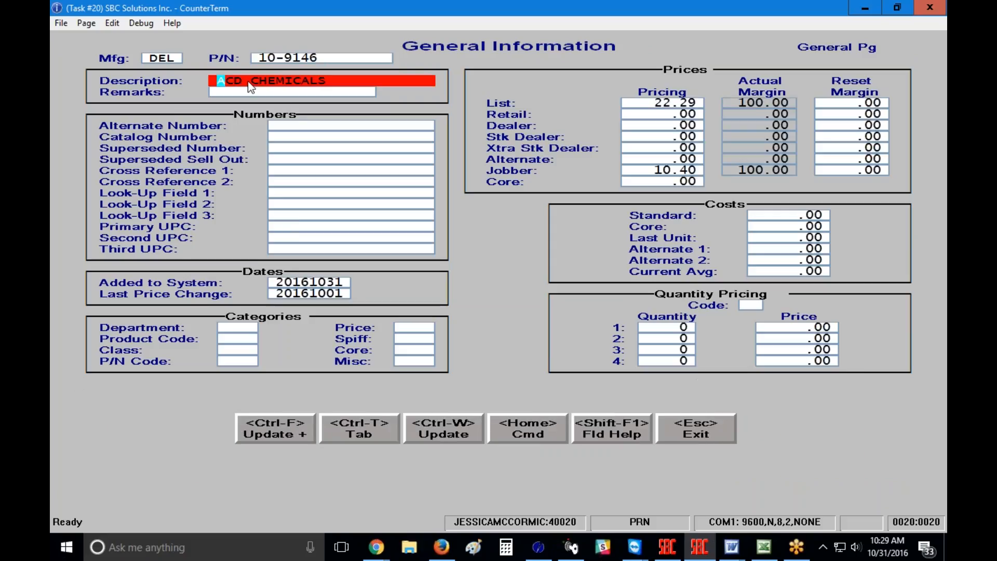
{"action": "left_click", "coordinate": [299, 282]}
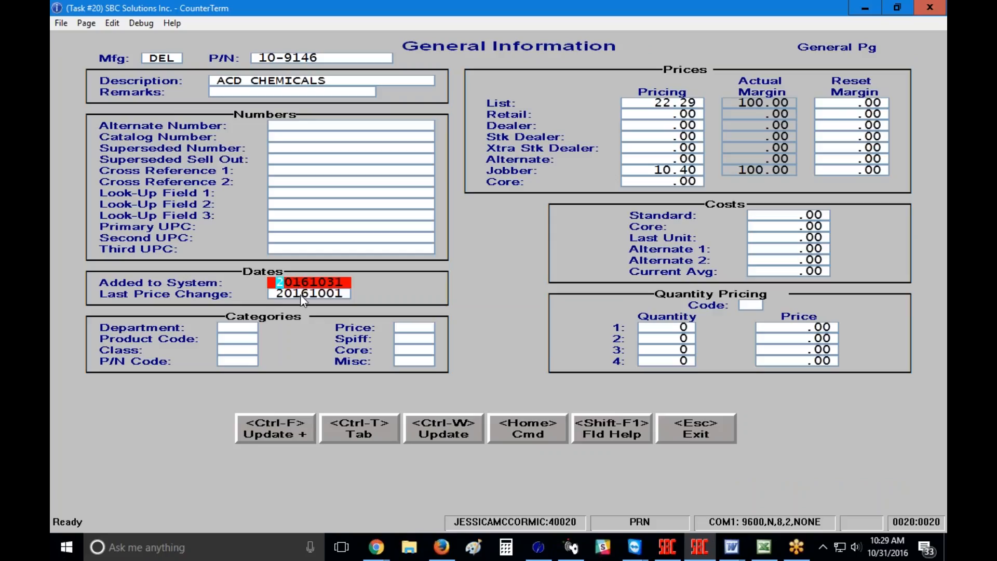
{"action": "left_click", "coordinate": [301, 295]}
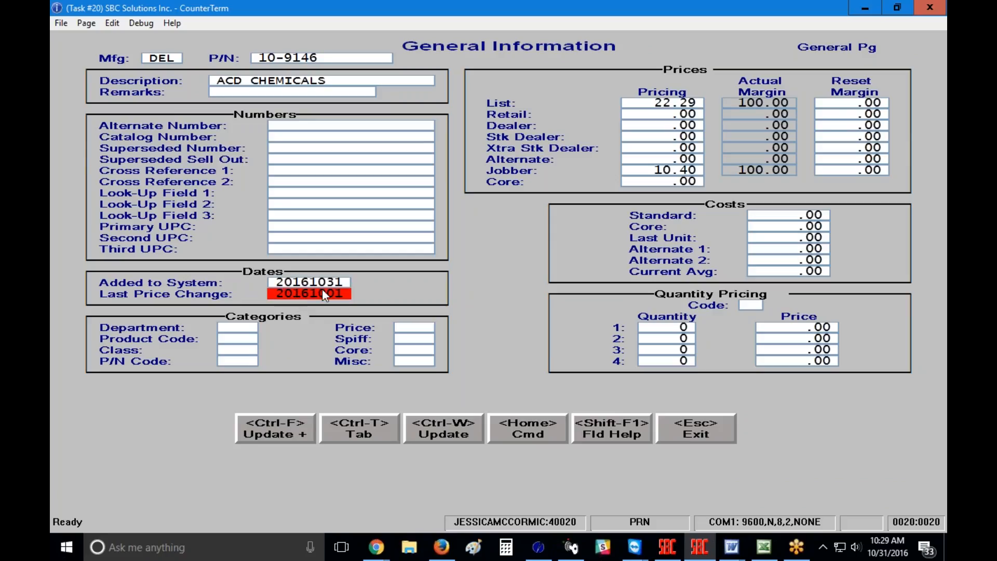
{"action": "left_click", "coordinate": [667, 103]}
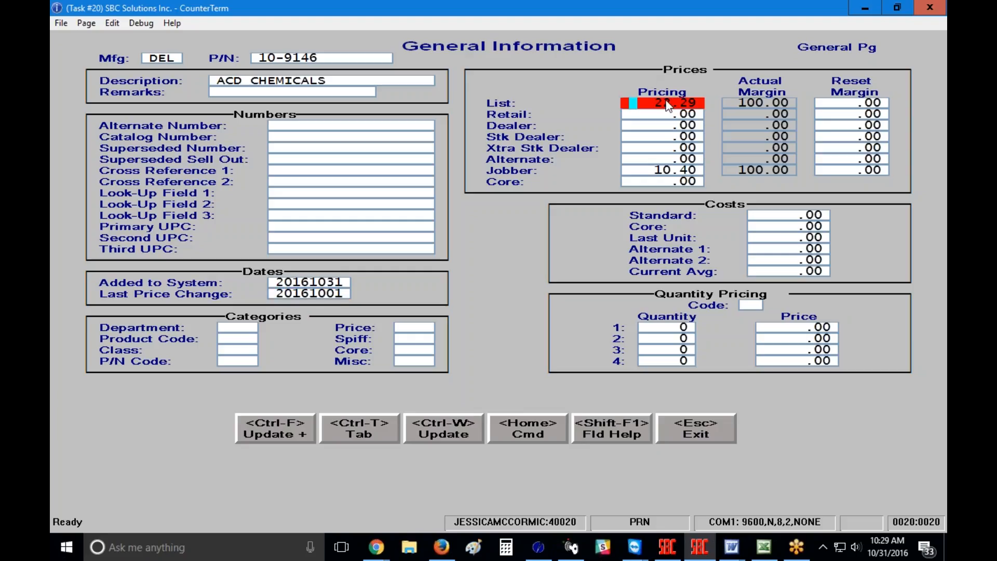
{"action": "left_click", "coordinate": [676, 172]}
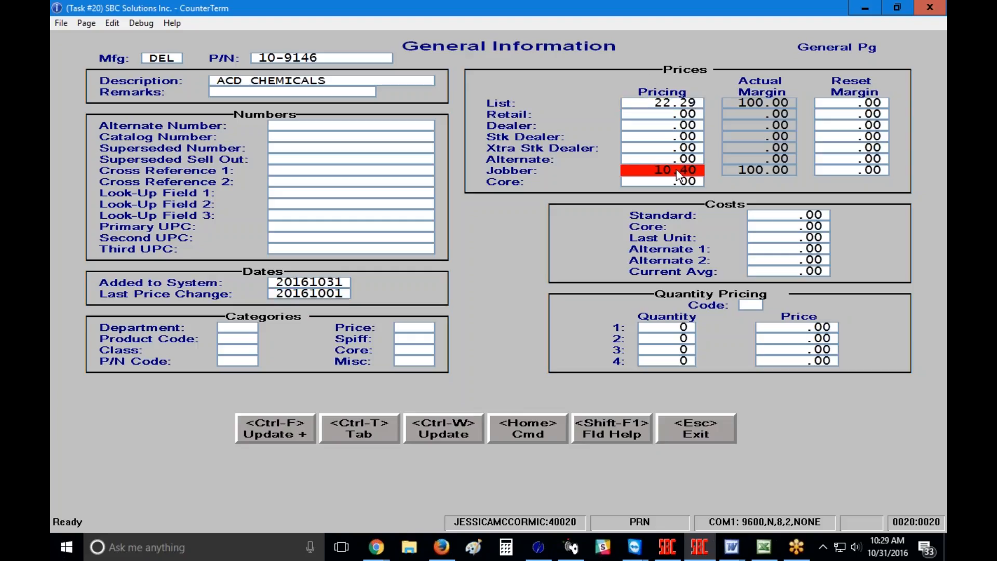
{"action": "left_click", "coordinate": [795, 217]}
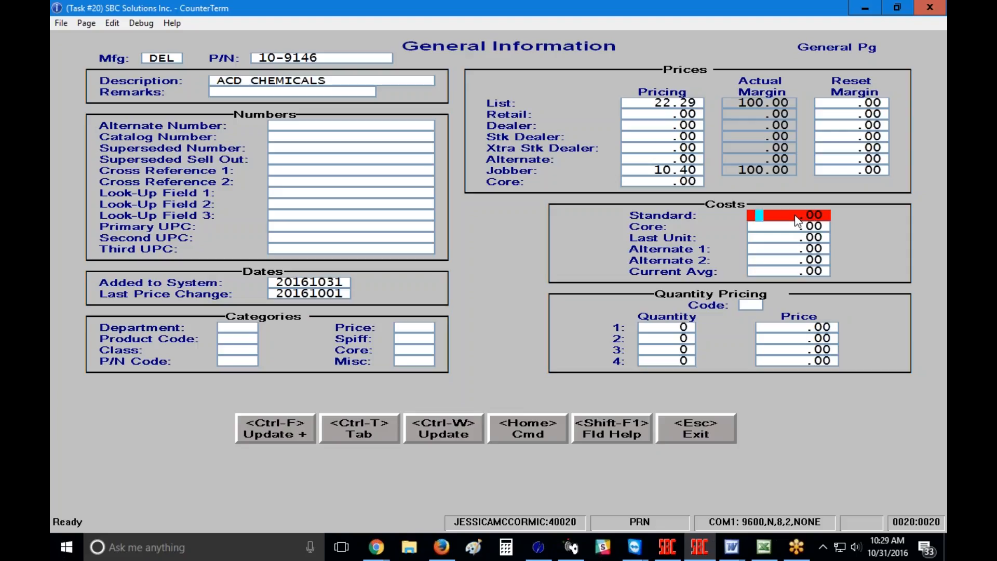
{"action": "left_click", "coordinate": [645, 183]}
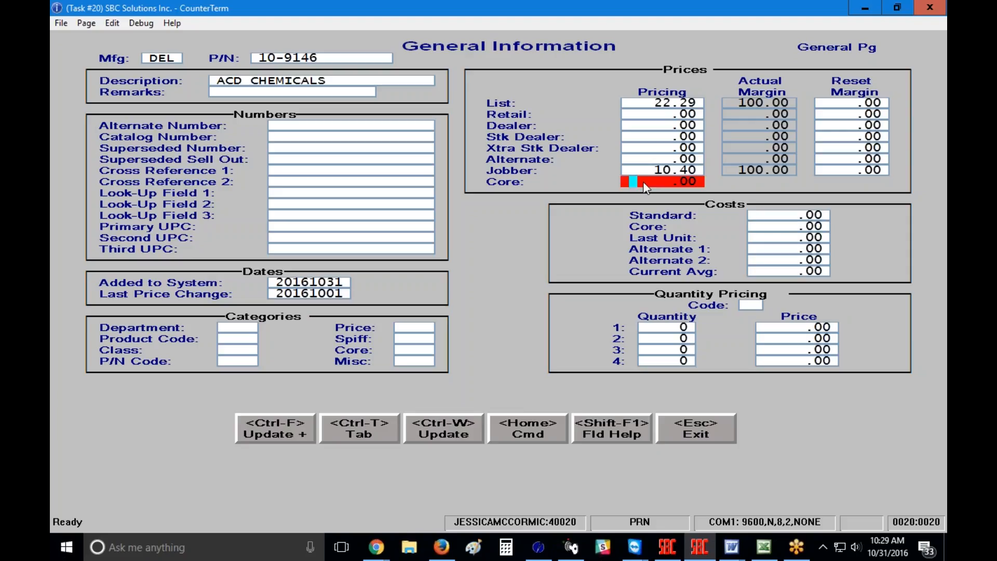
{"action": "left_click", "coordinate": [783, 227]}
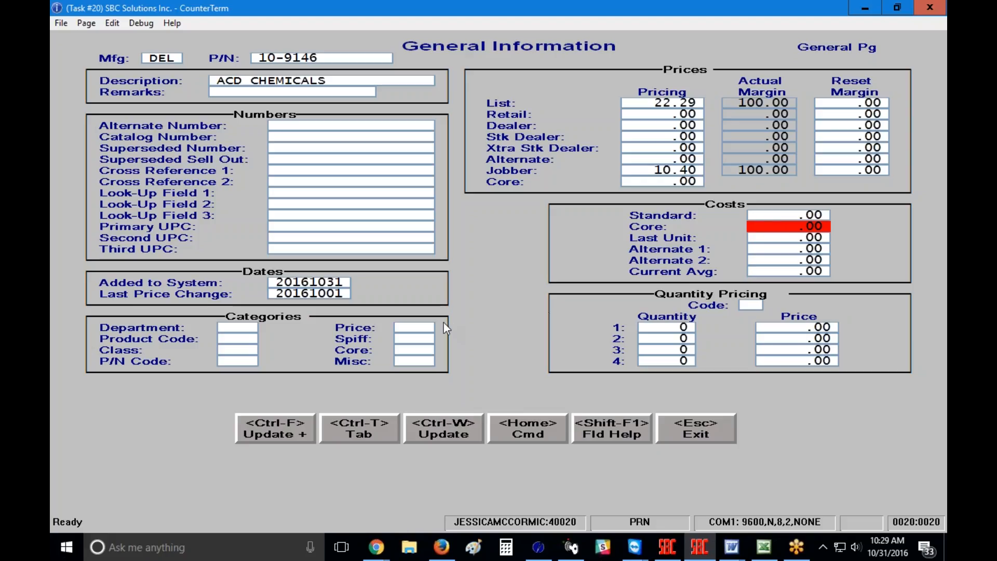
{"action": "key", "text": "ctrl+w"}
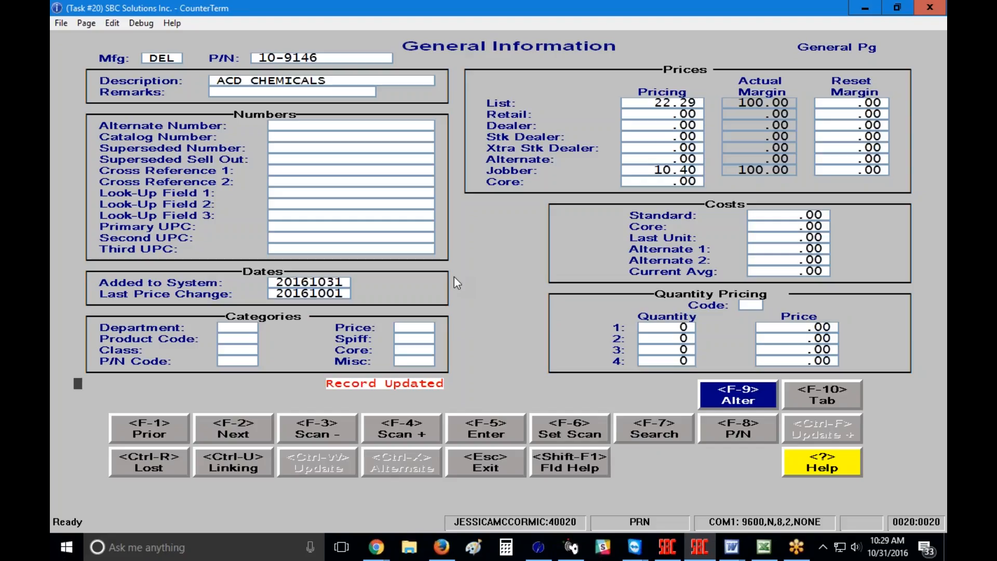
Step: Check Popularity Codes for the FLUID, GENERATOR and MINI LAMP parts, then exit to the Main Menu
{"action": "left_click", "coordinate": [86, 23]}
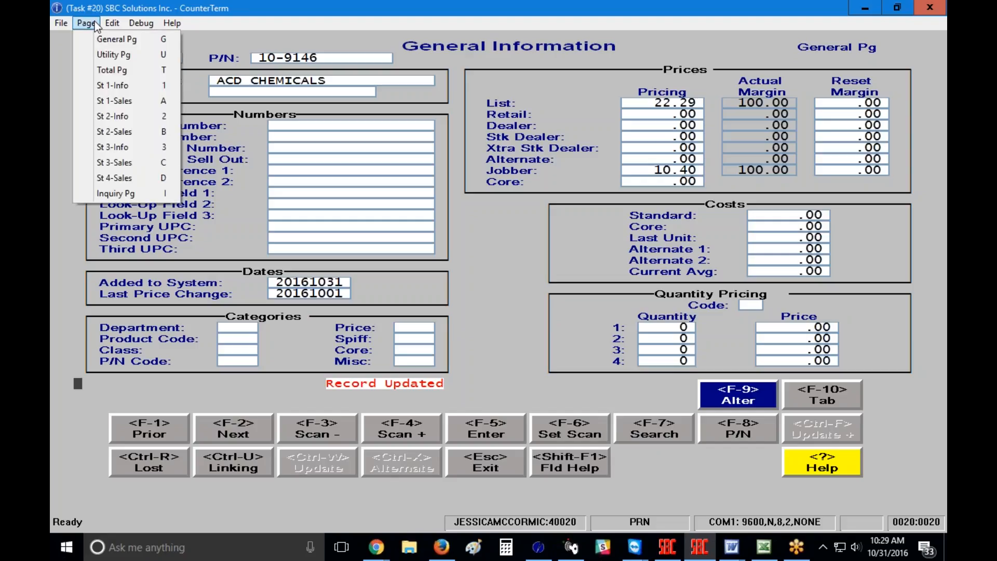
{"action": "left_click", "coordinate": [110, 55]}
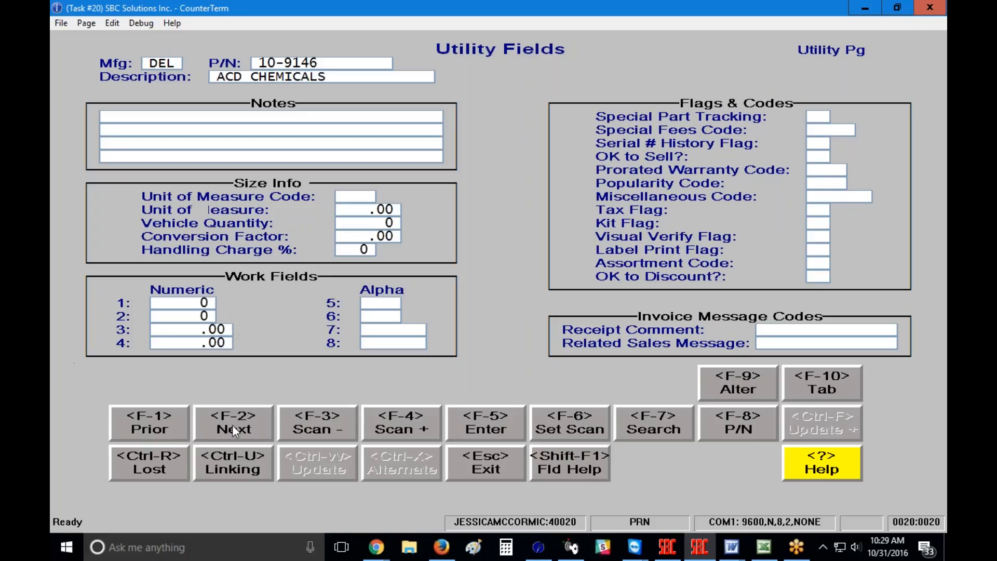
{"action": "key", "text": "F2"}
{"action": "key", "text": "F2"}
{"action": "key", "text": "F2"}
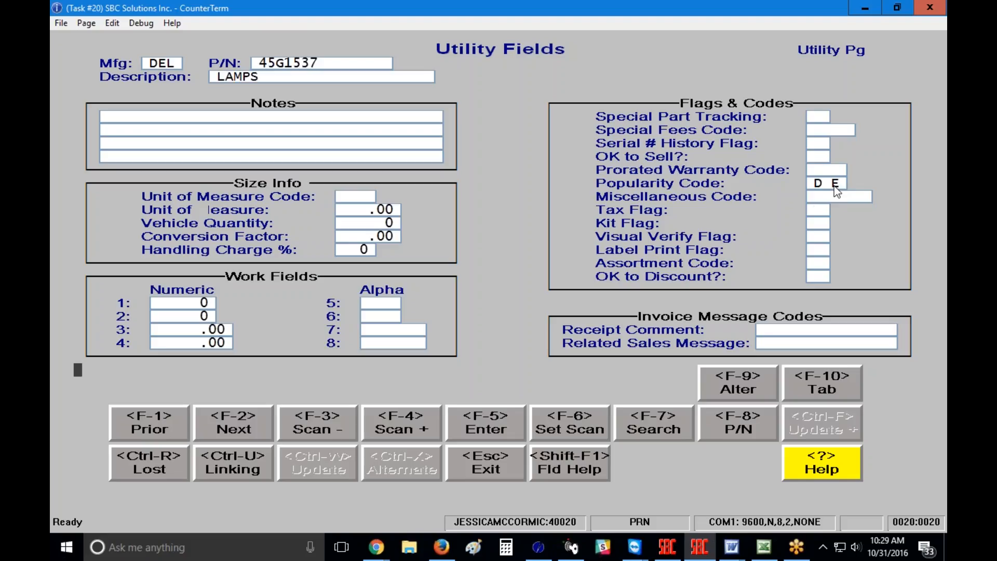
{"action": "key", "text": "F1"}
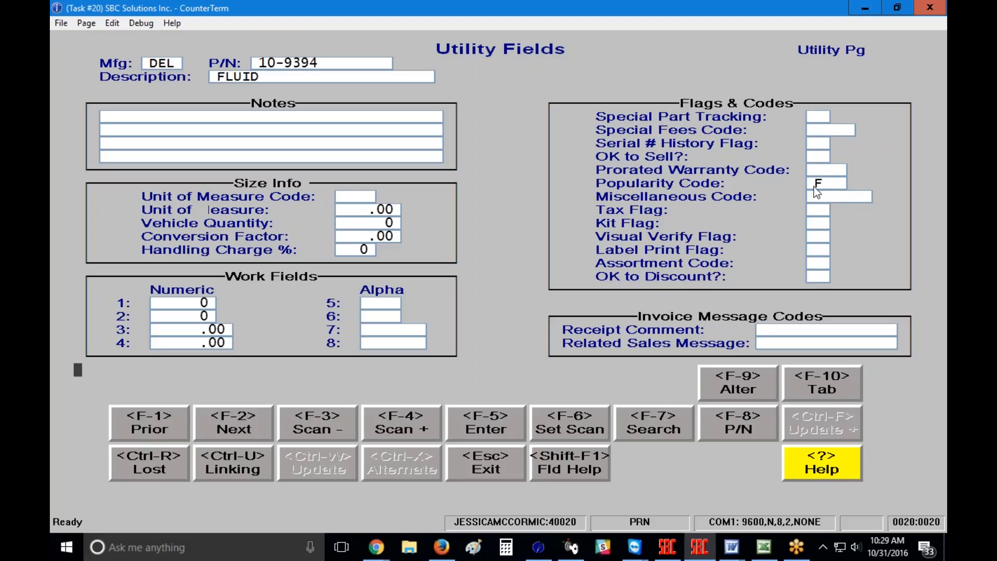
{"action": "key", "text": "F2"}
{"action": "key", "text": "F2"}
{"action": "key", "text": "F2"}
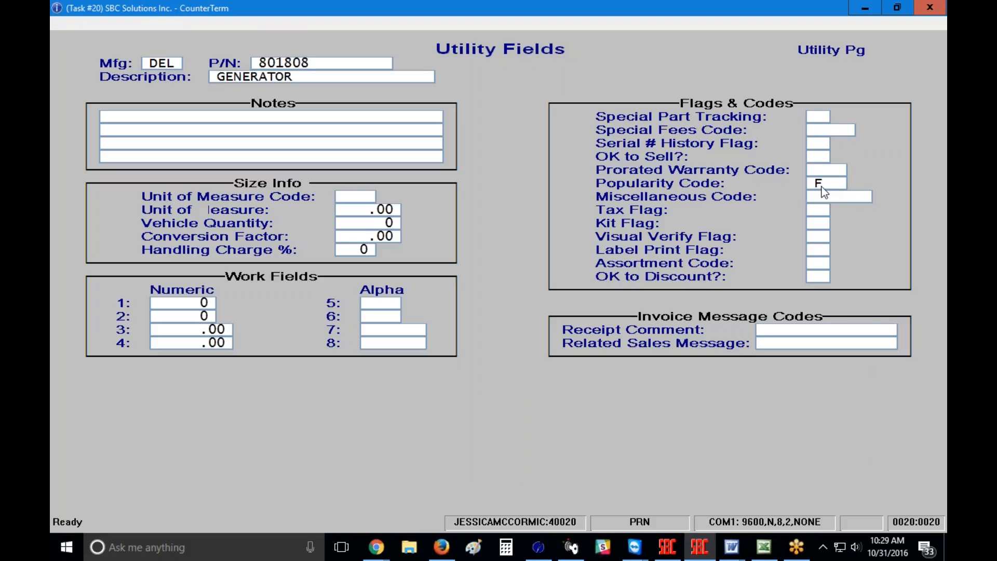
{"action": "key", "text": "F2"}
{"action": "key", "text": "F2"}
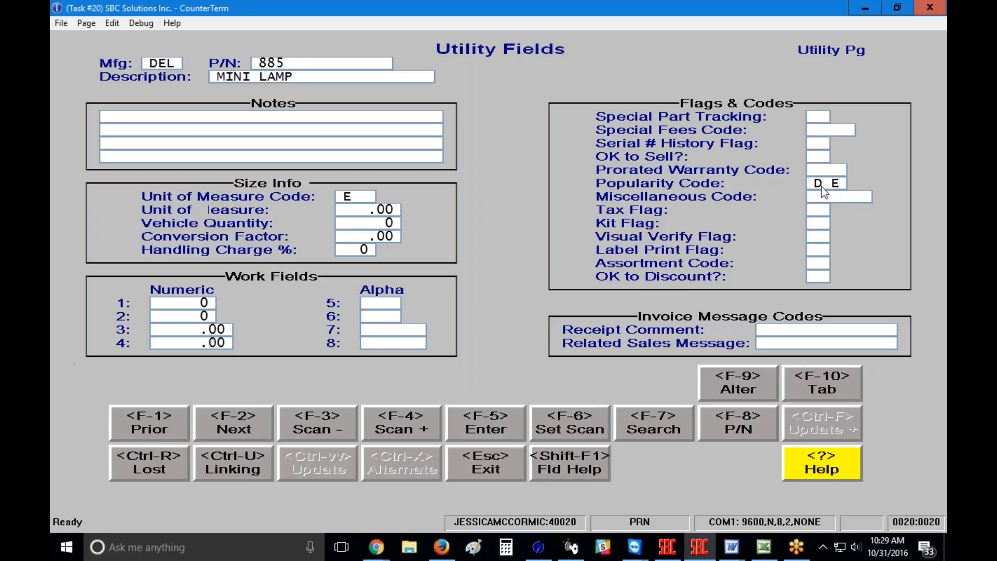
{"action": "key", "text": "F1"}
{"action": "key", "text": "F1"}
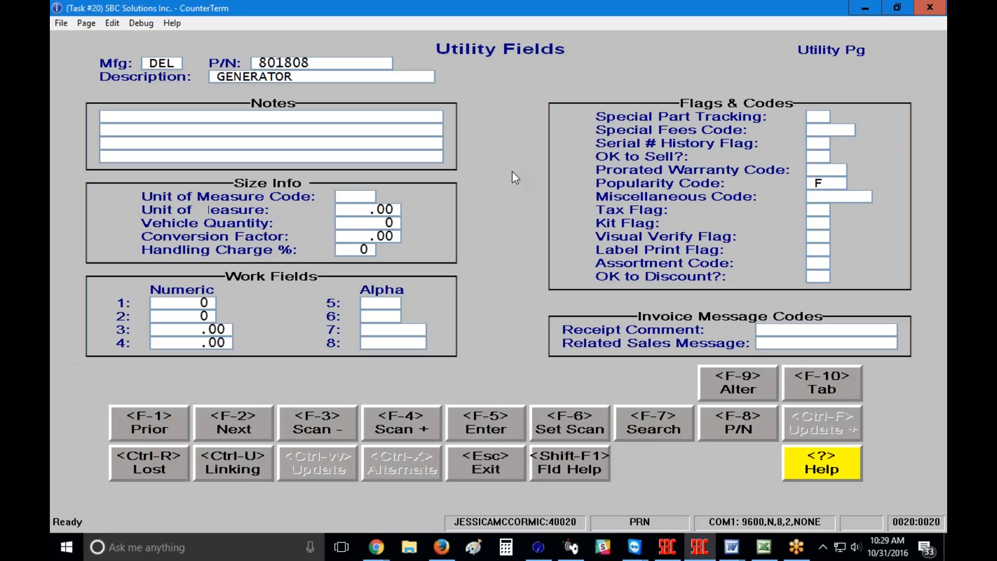
{"action": "key", "text": "Escape"}
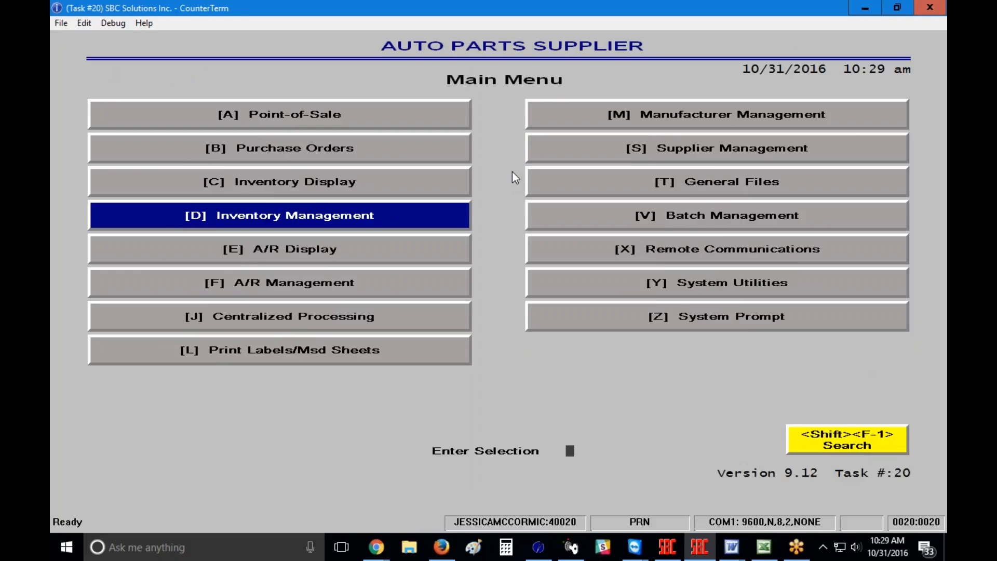